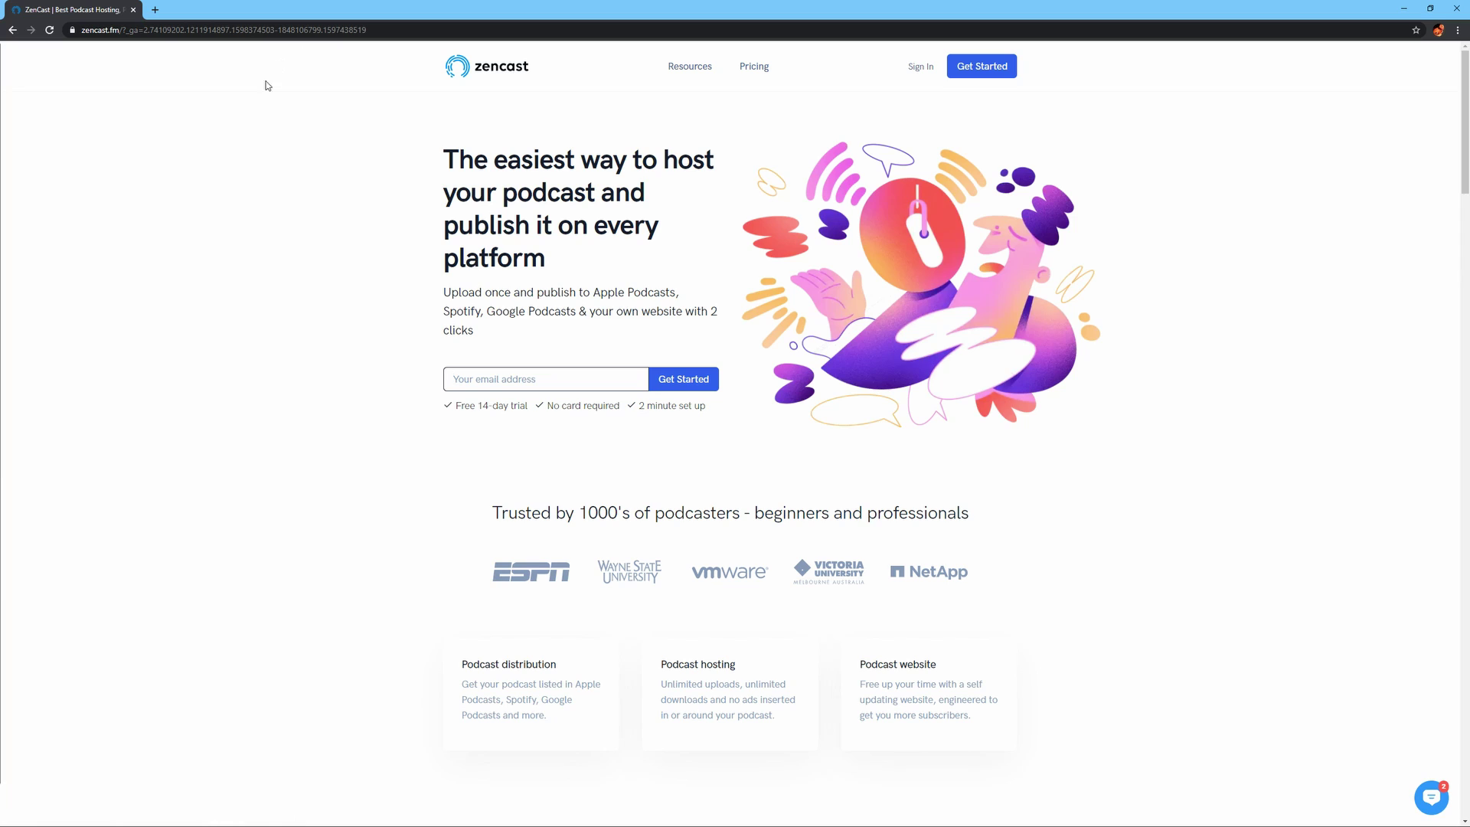
- Go to the zencast.fm home page and sign in to the podcast account with the prefilled credentials
left_click(124, 33)
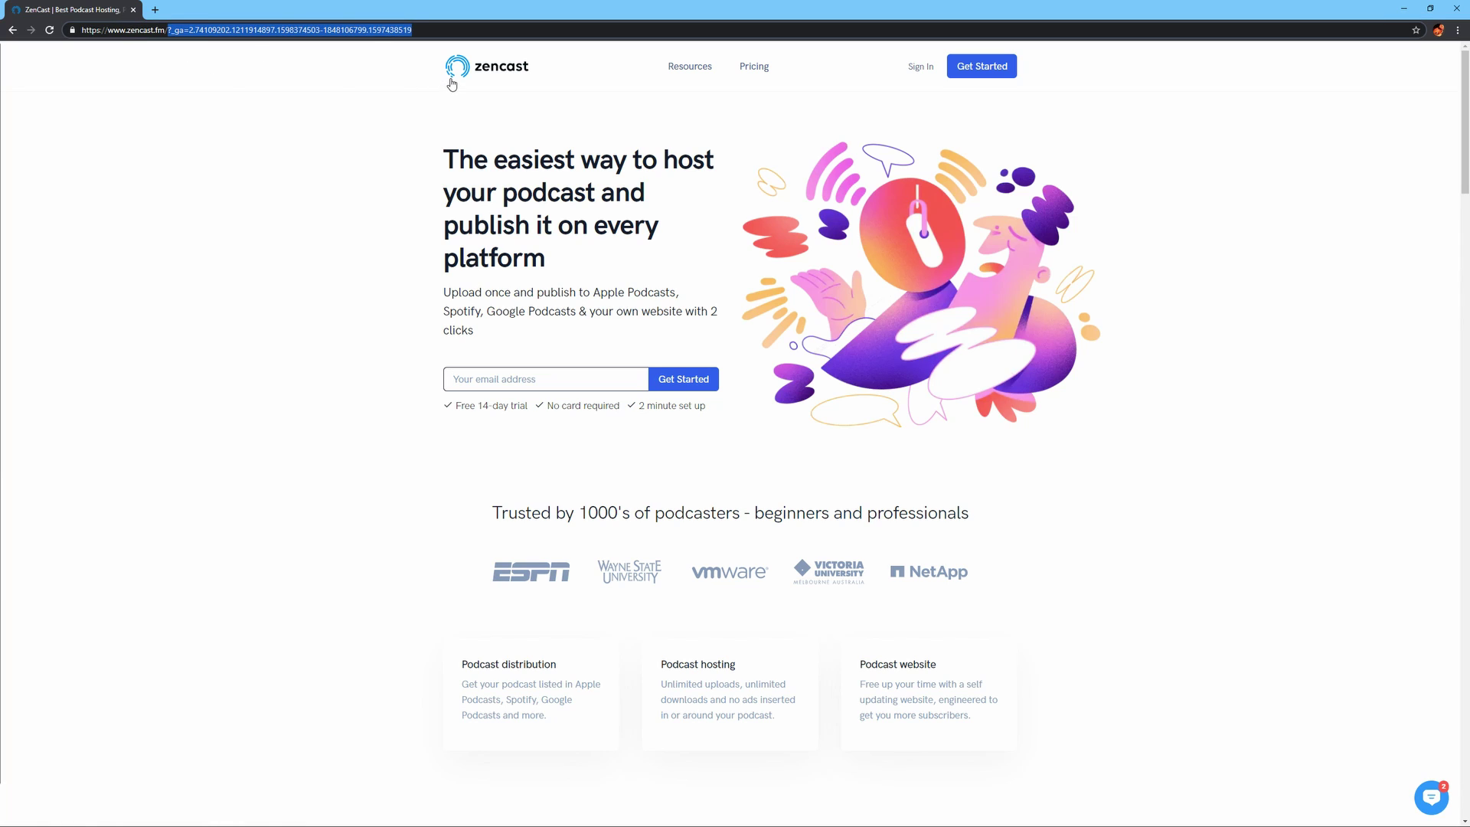
type("zencast.fm/")
key("Return")
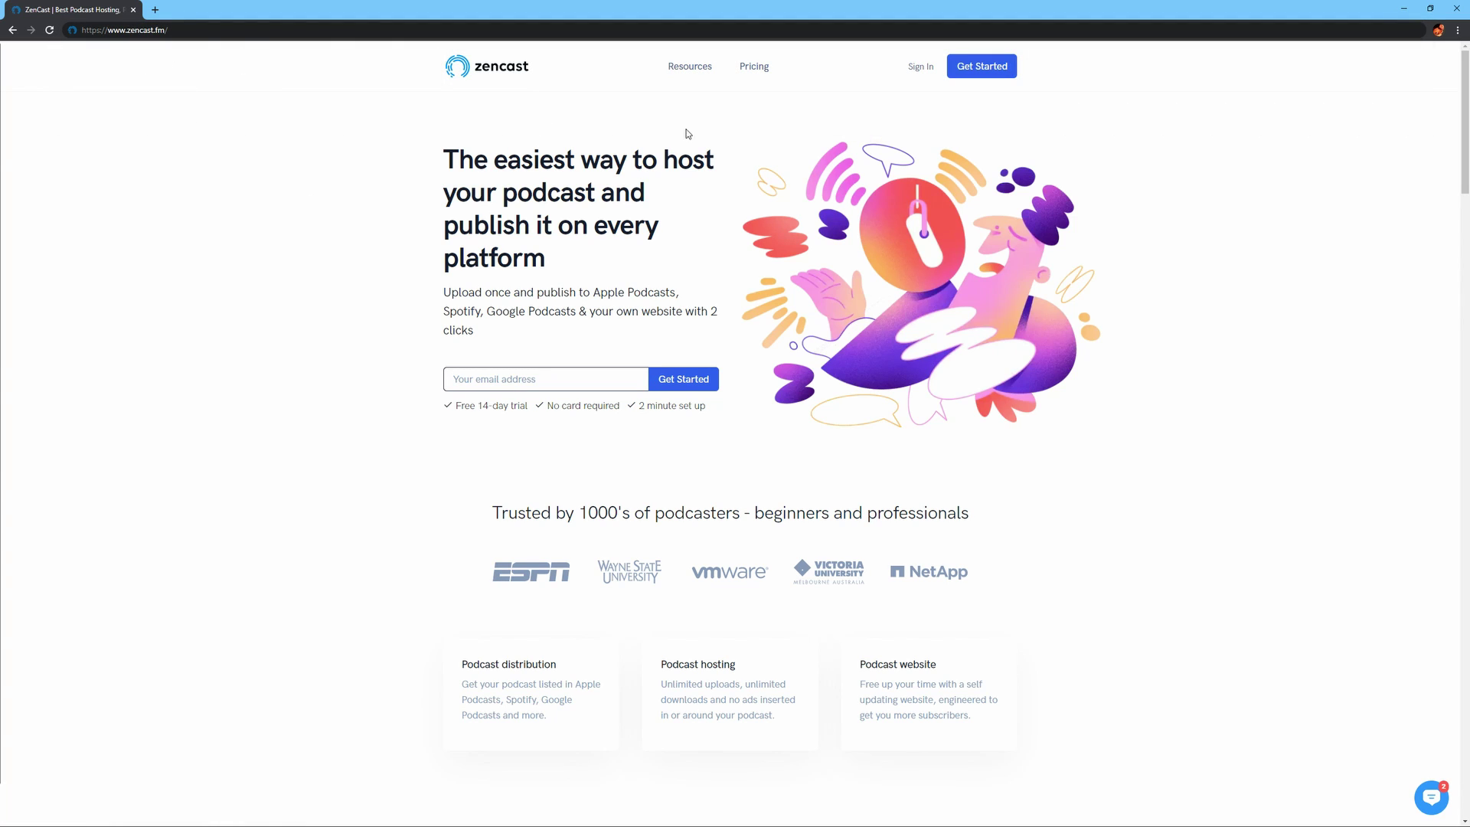
left_click(916, 67)
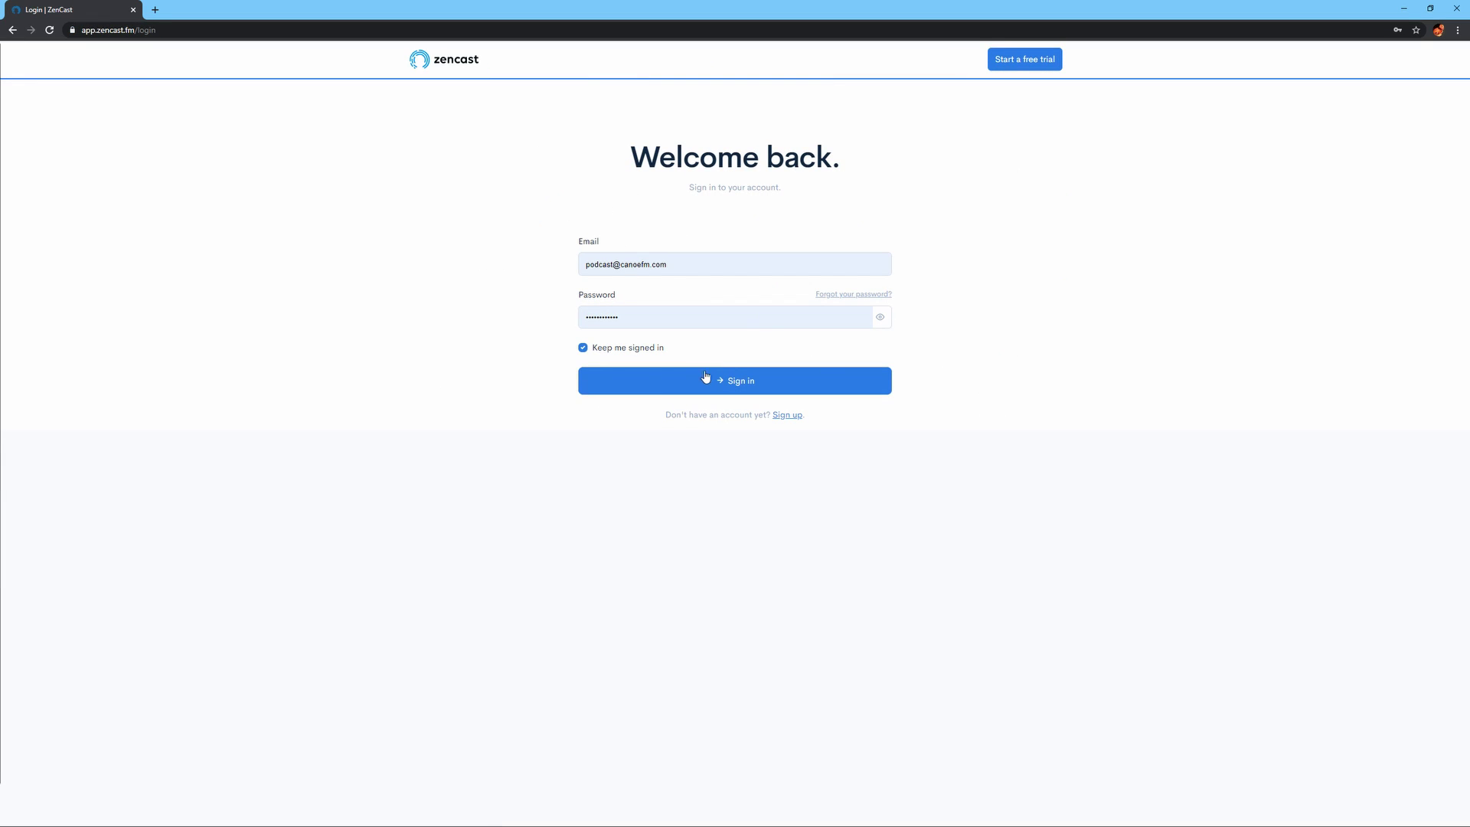
left_click(729, 387)
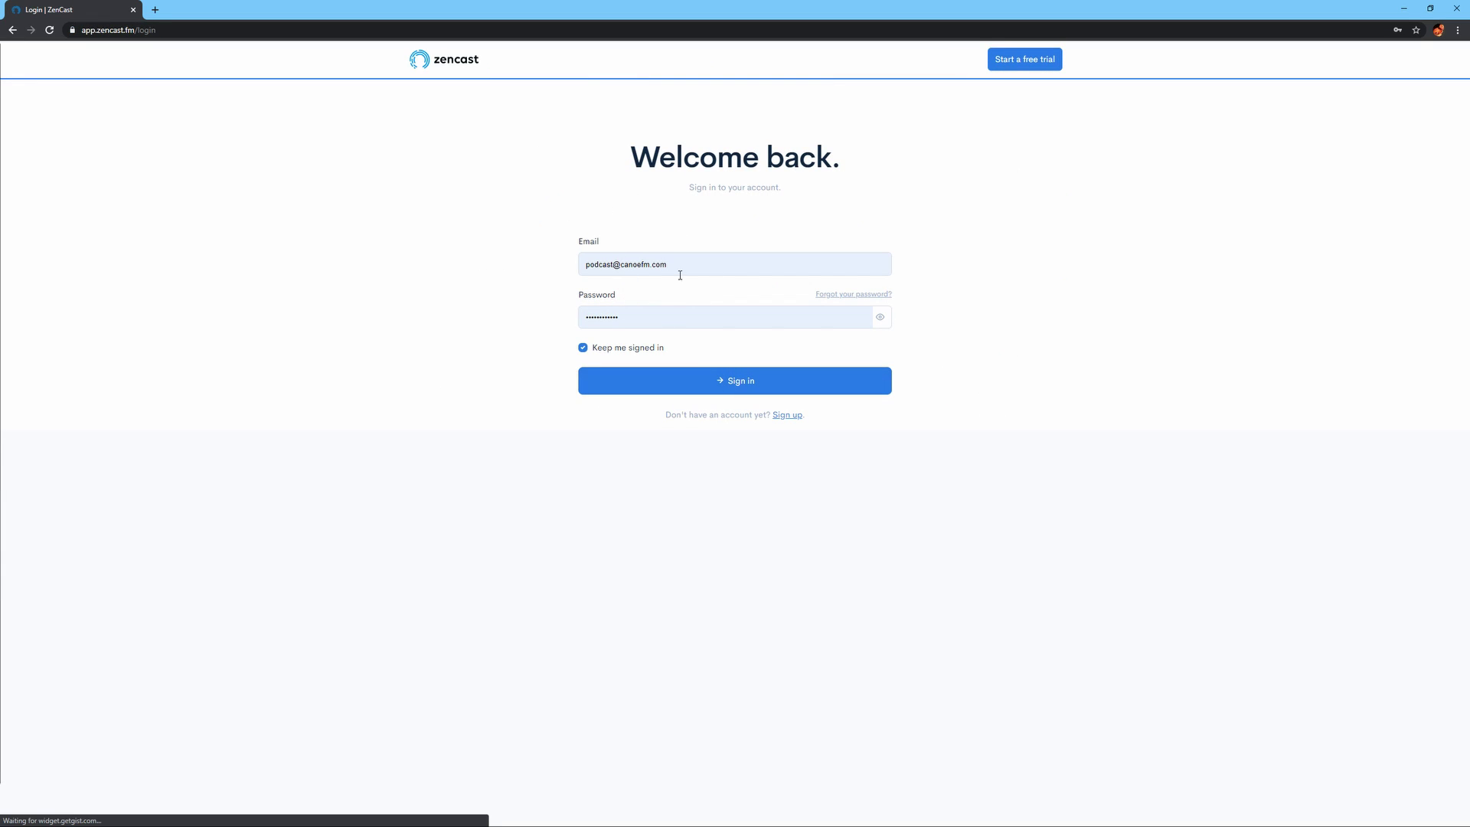
left_click(735, 388)
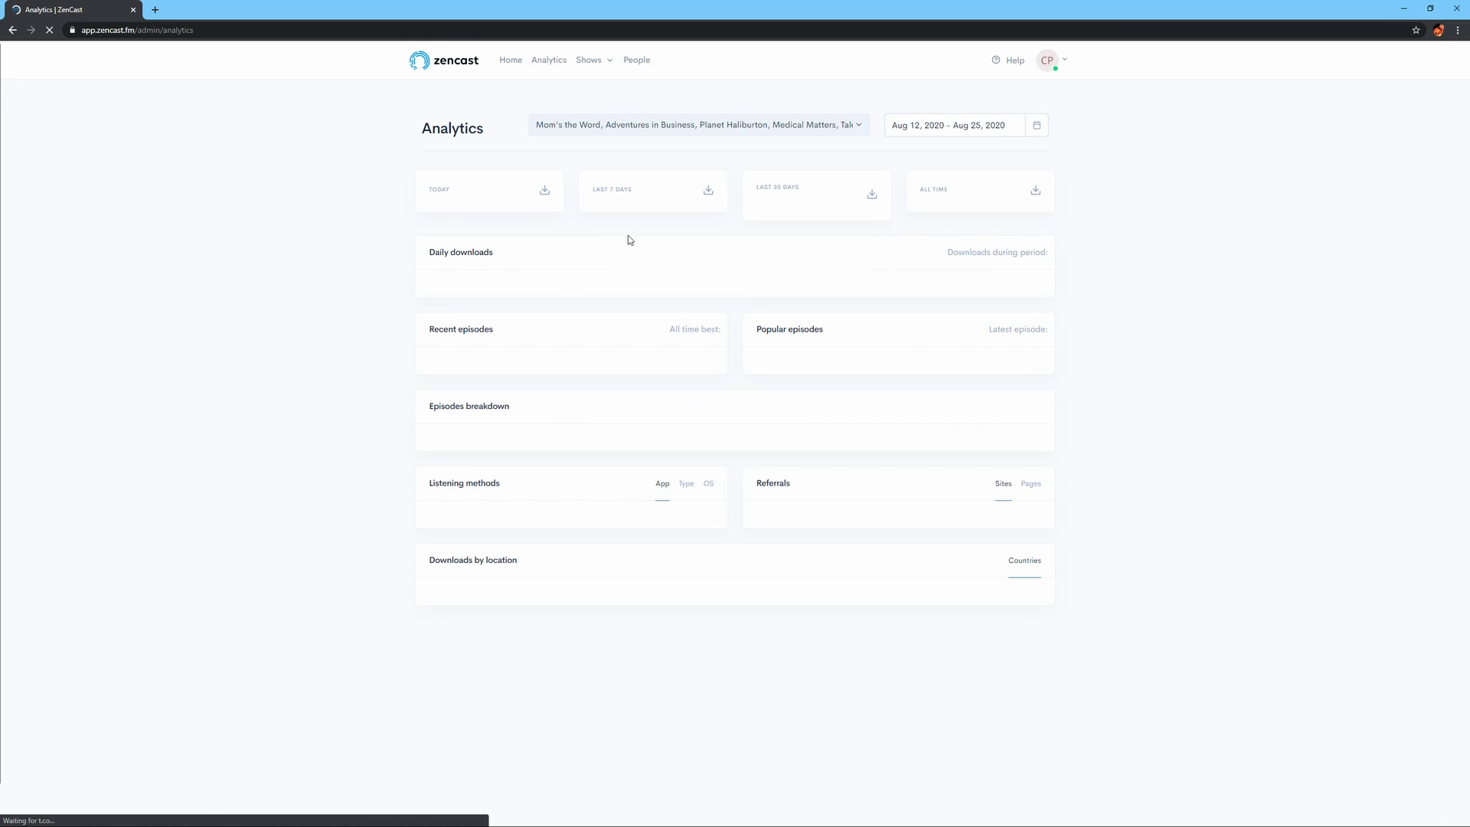
- Open the Planet Haliburton show from the home page and start a new episode from its episode list
left_click(511, 62)
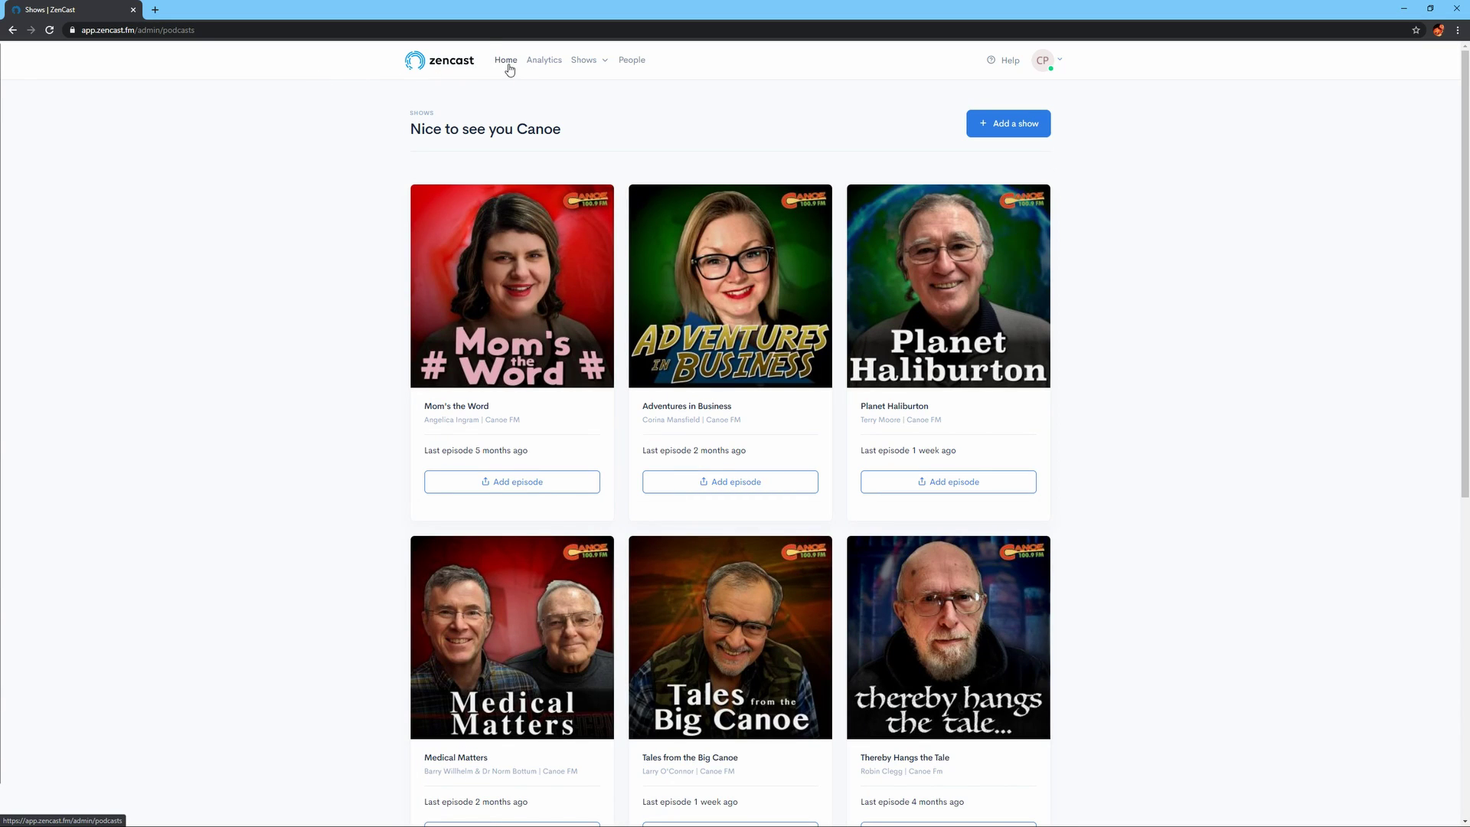
scroll(1116, 511, "down", 5)
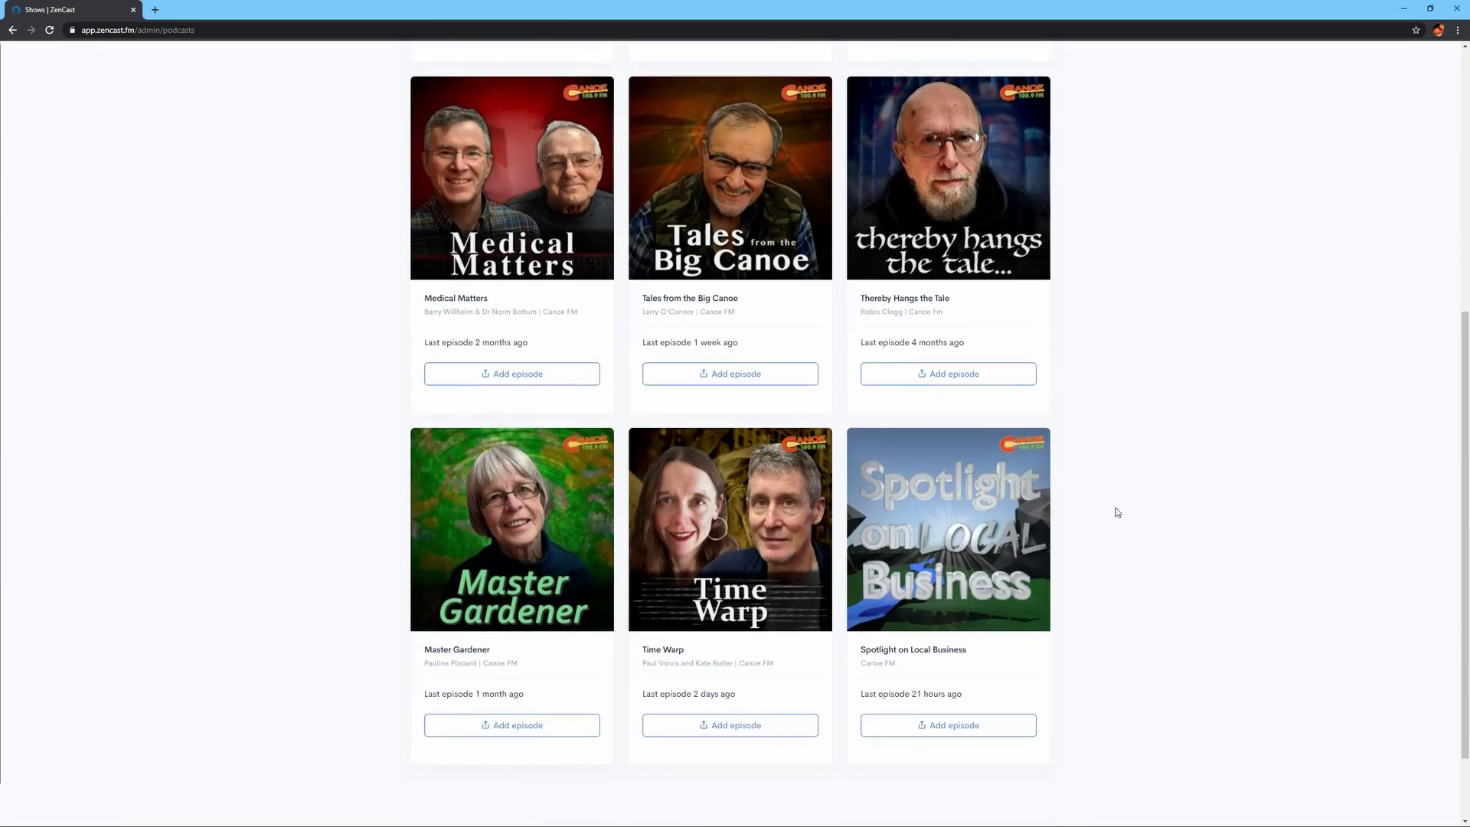
scroll(1117, 509, "up", 5)
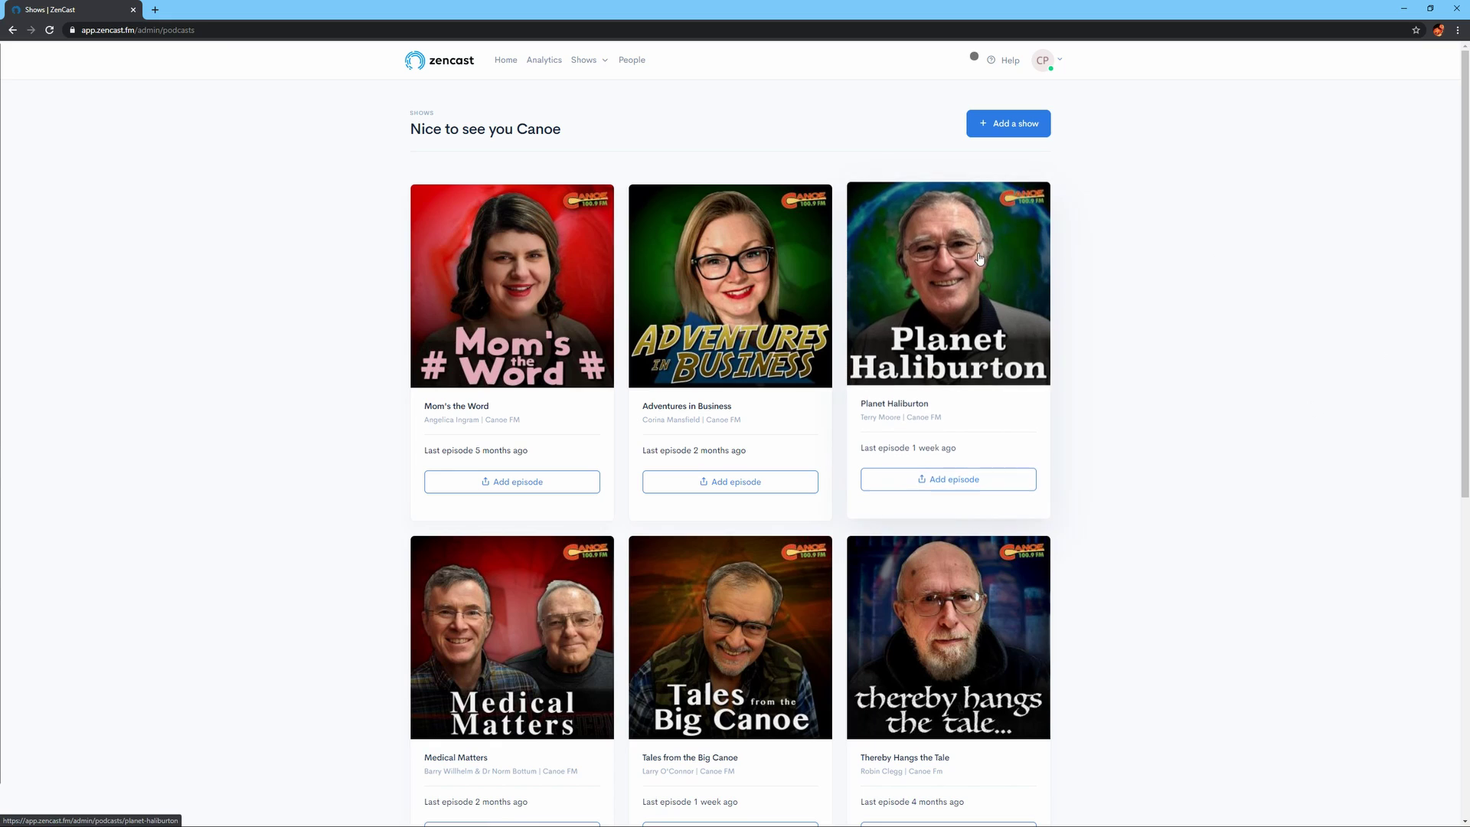
left_click(947, 277)
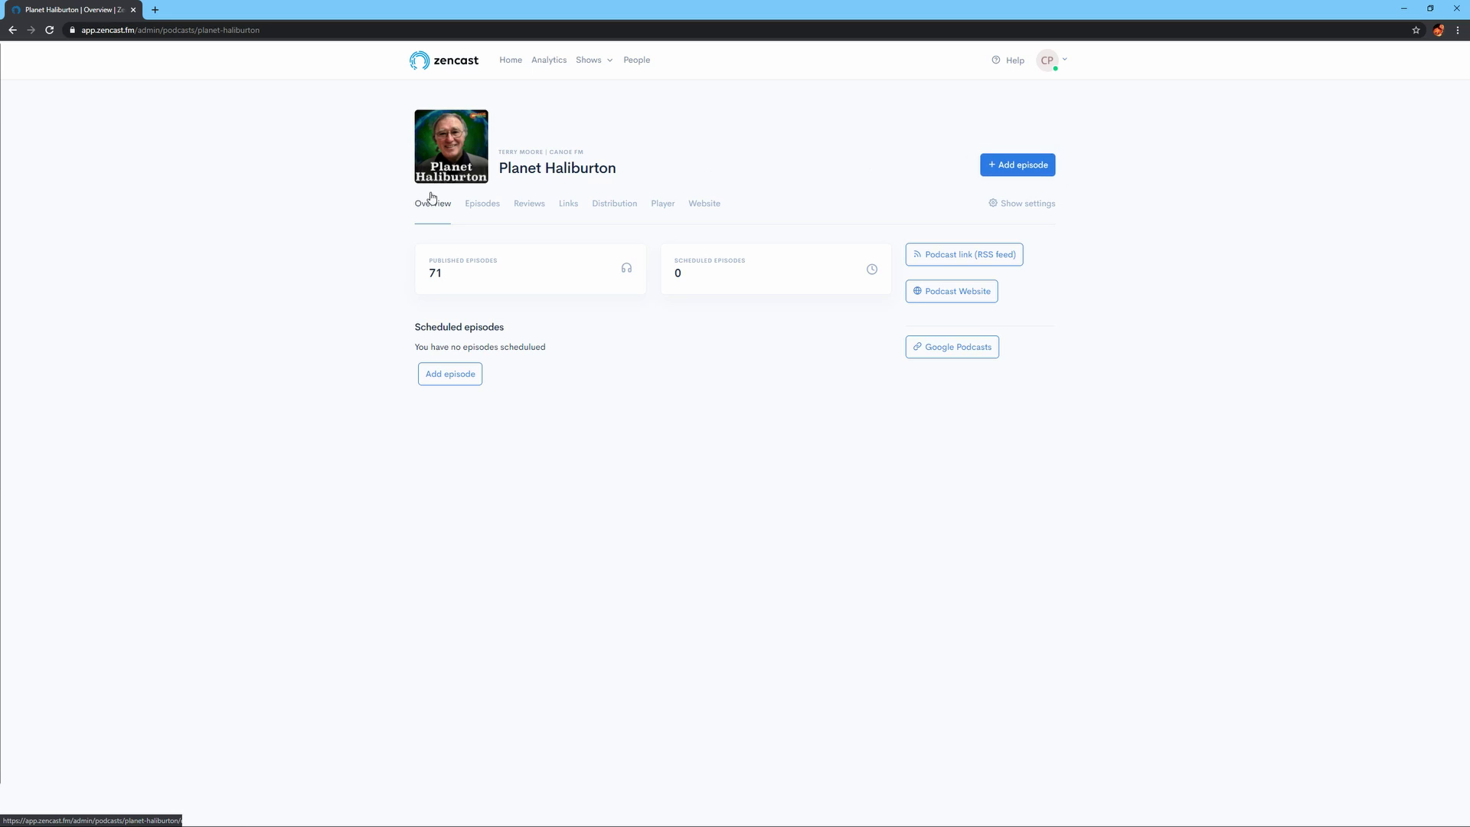
left_click(475, 212)
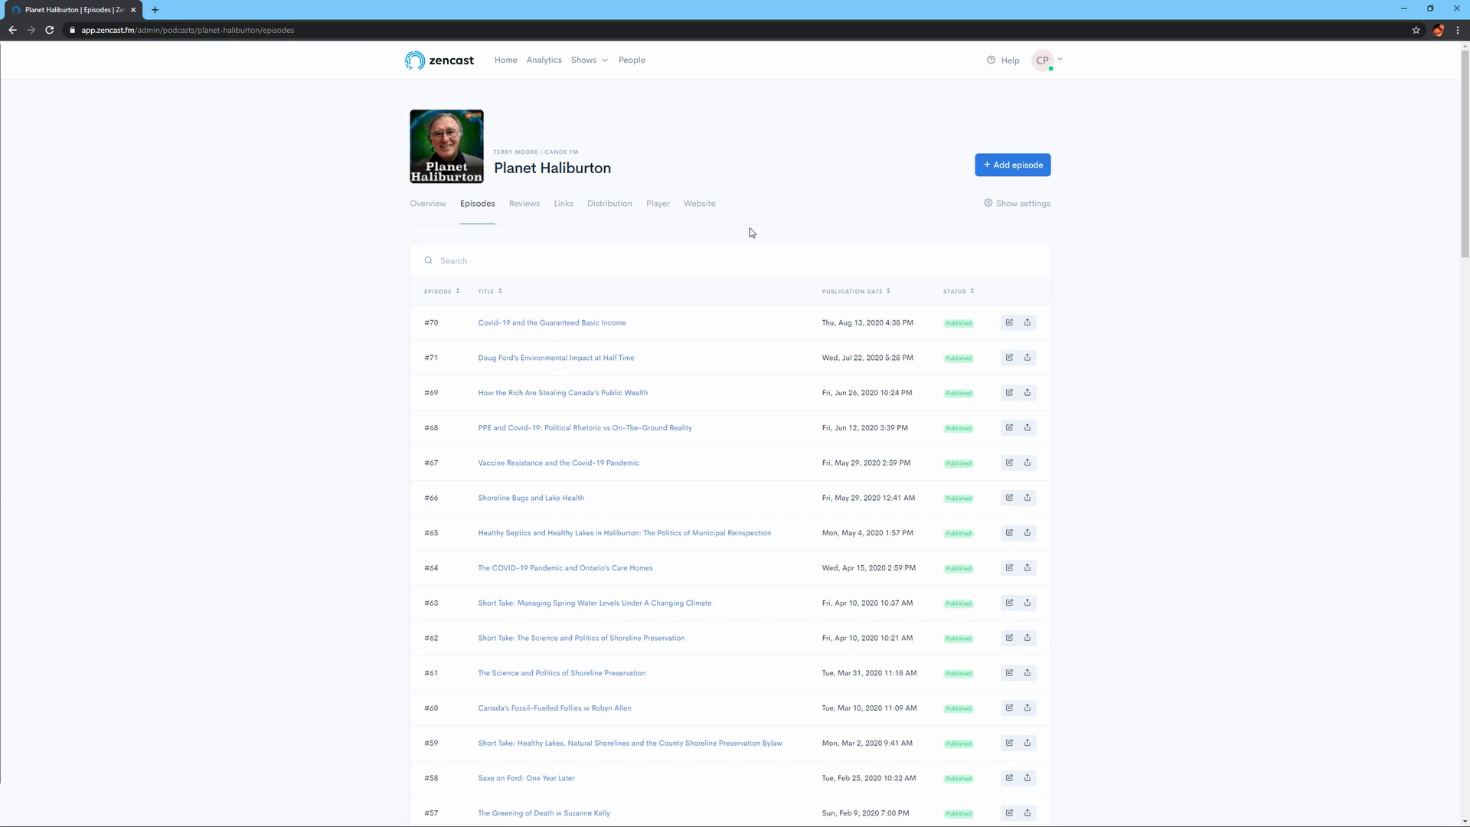
left_click(1017, 165)
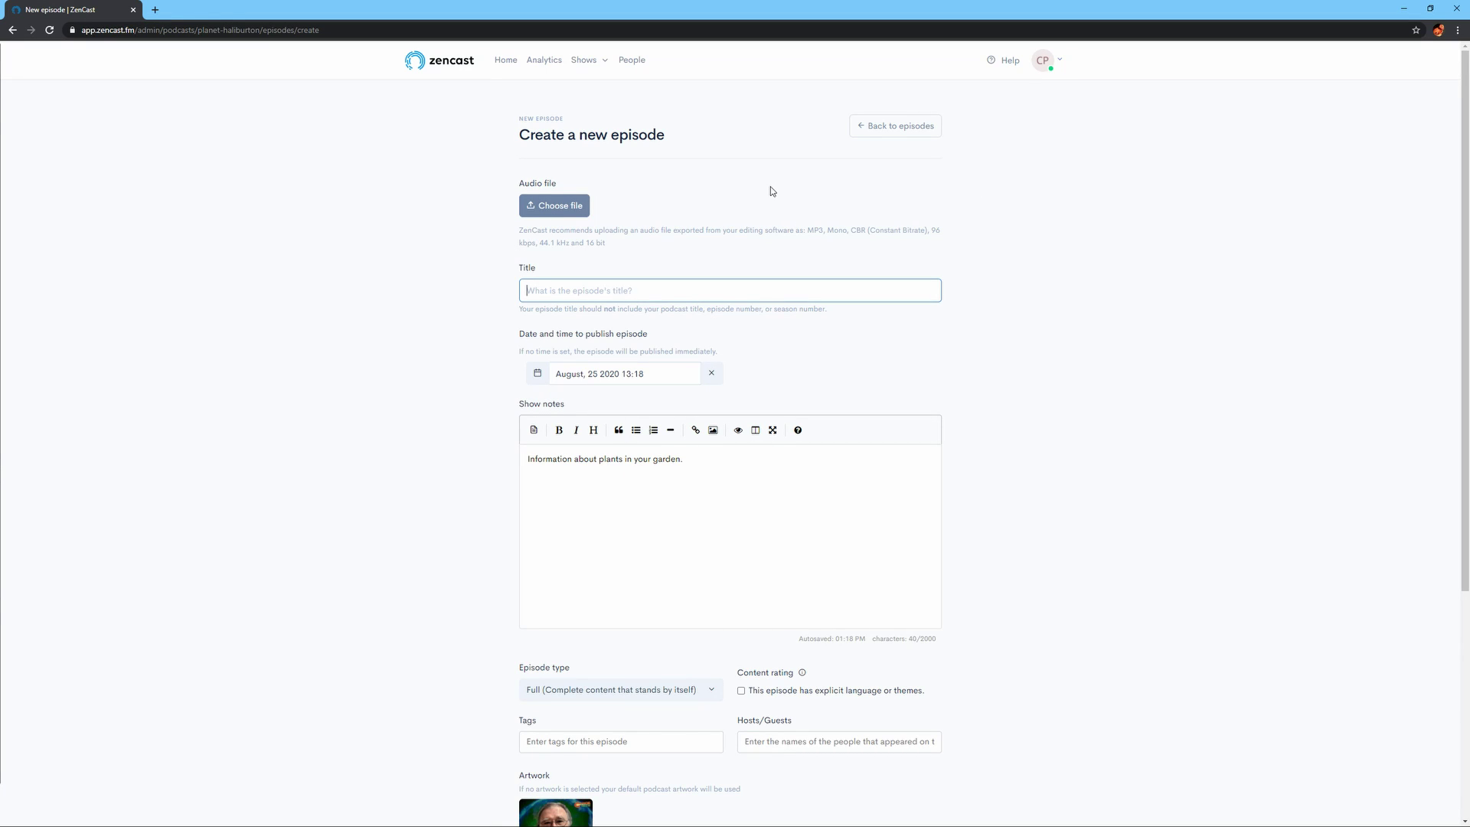
- Upload the audio file PH PPE from the Desktop folder as the new episode's audio
left_click(565, 212)
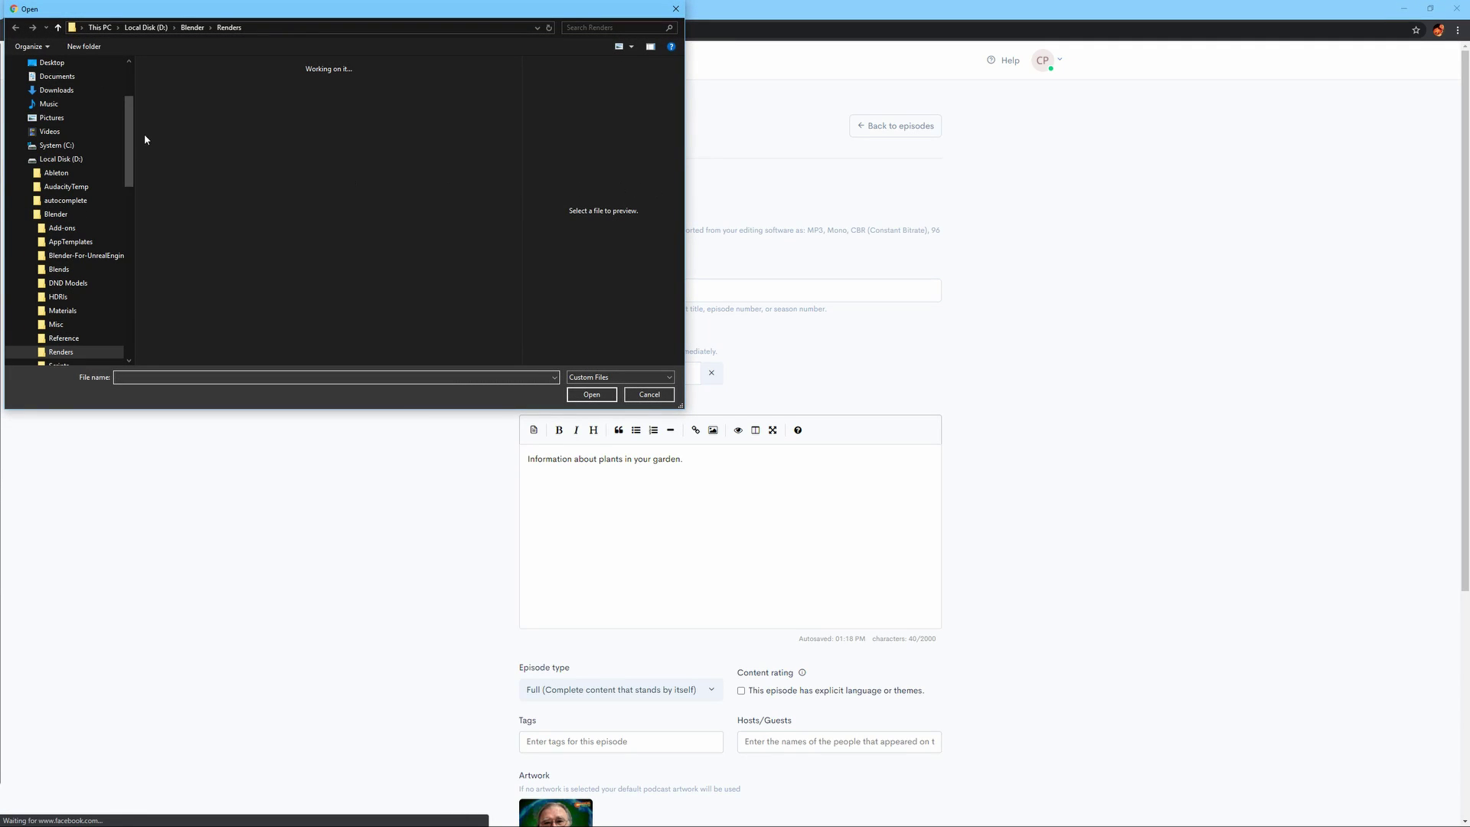
scroll(69, 145, "up", 3)
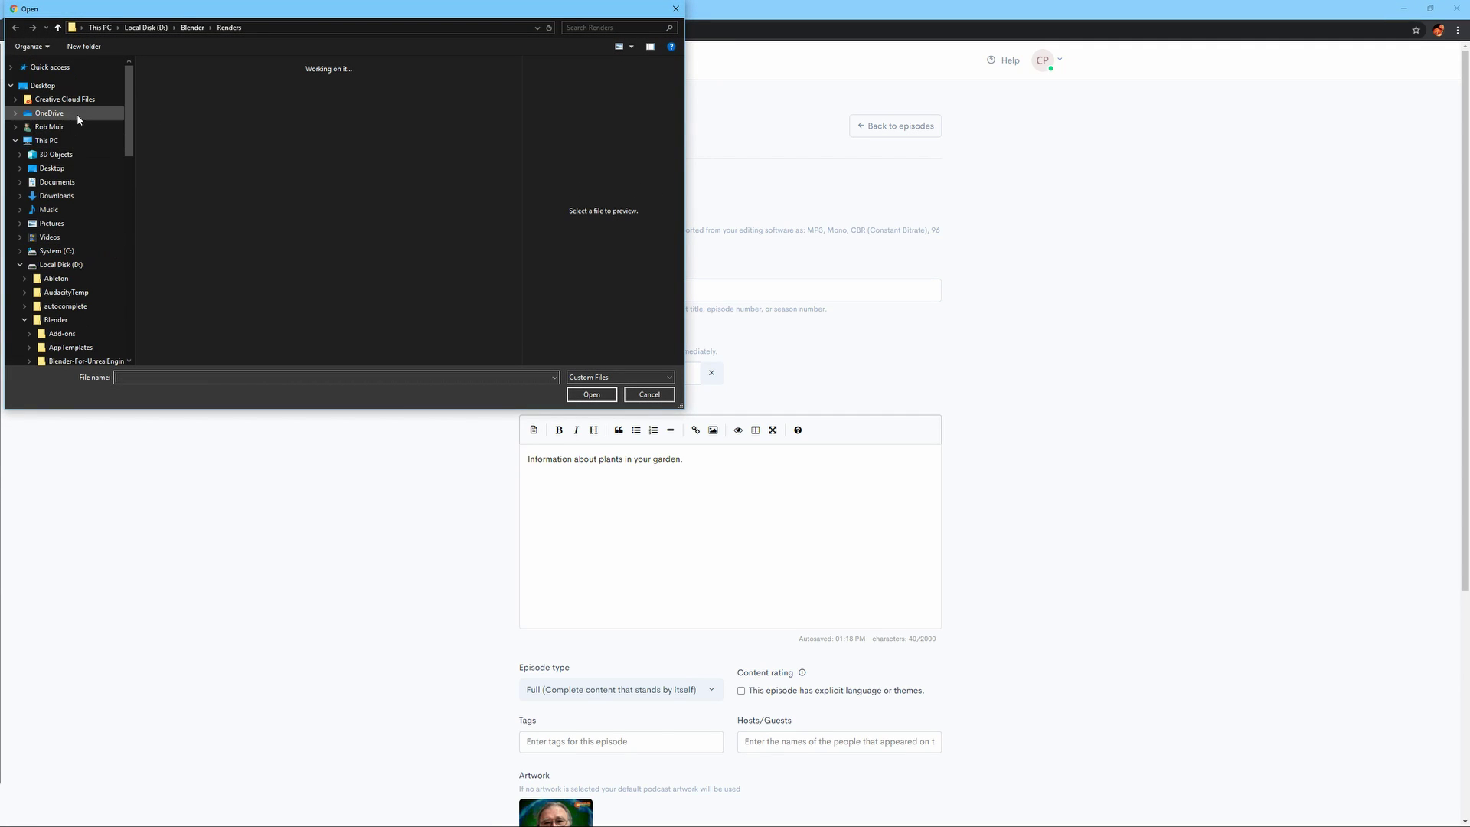
left_click(66, 169)
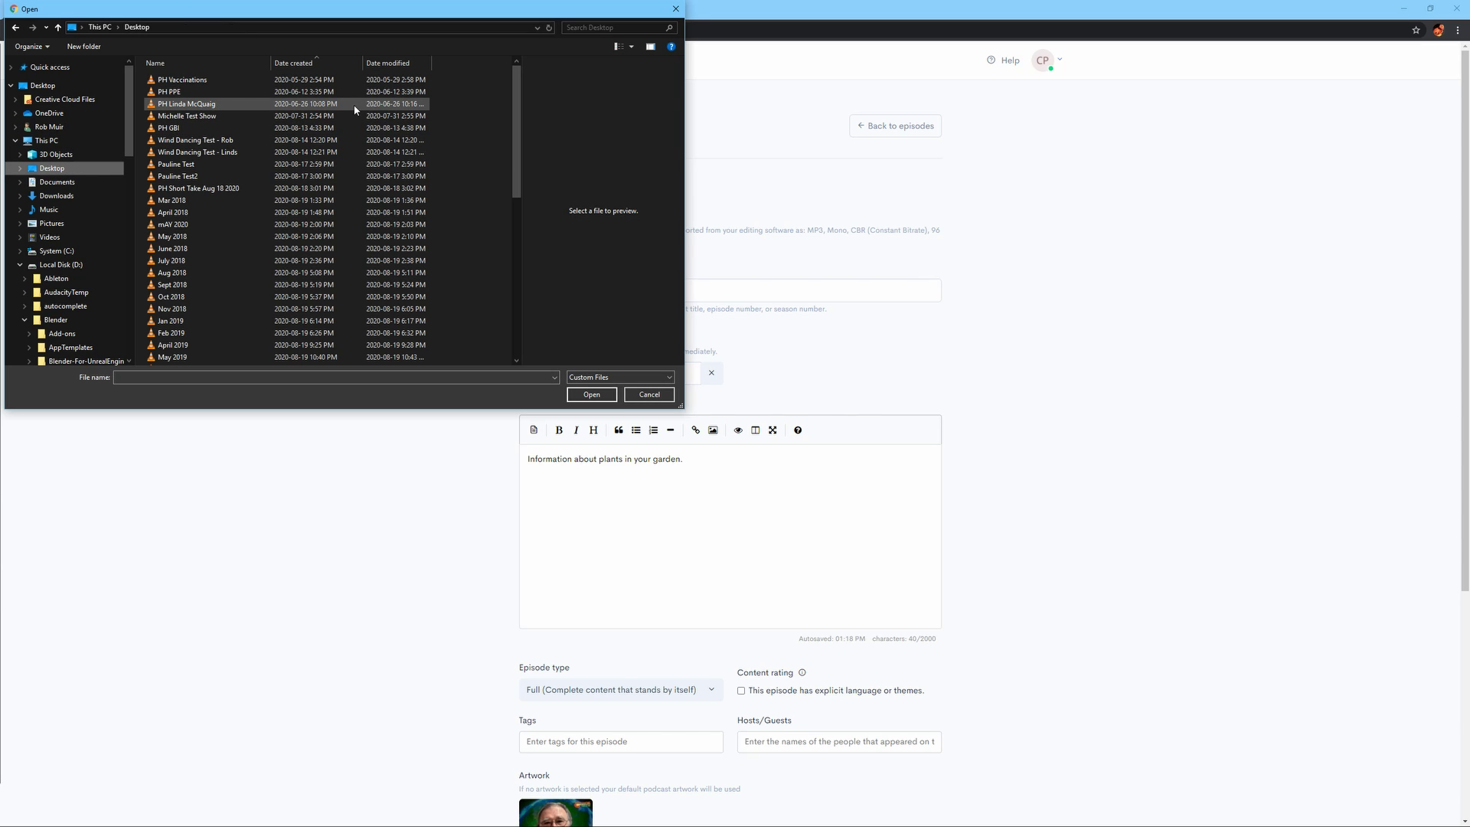
left_click(175, 92)
left_click(592, 394)
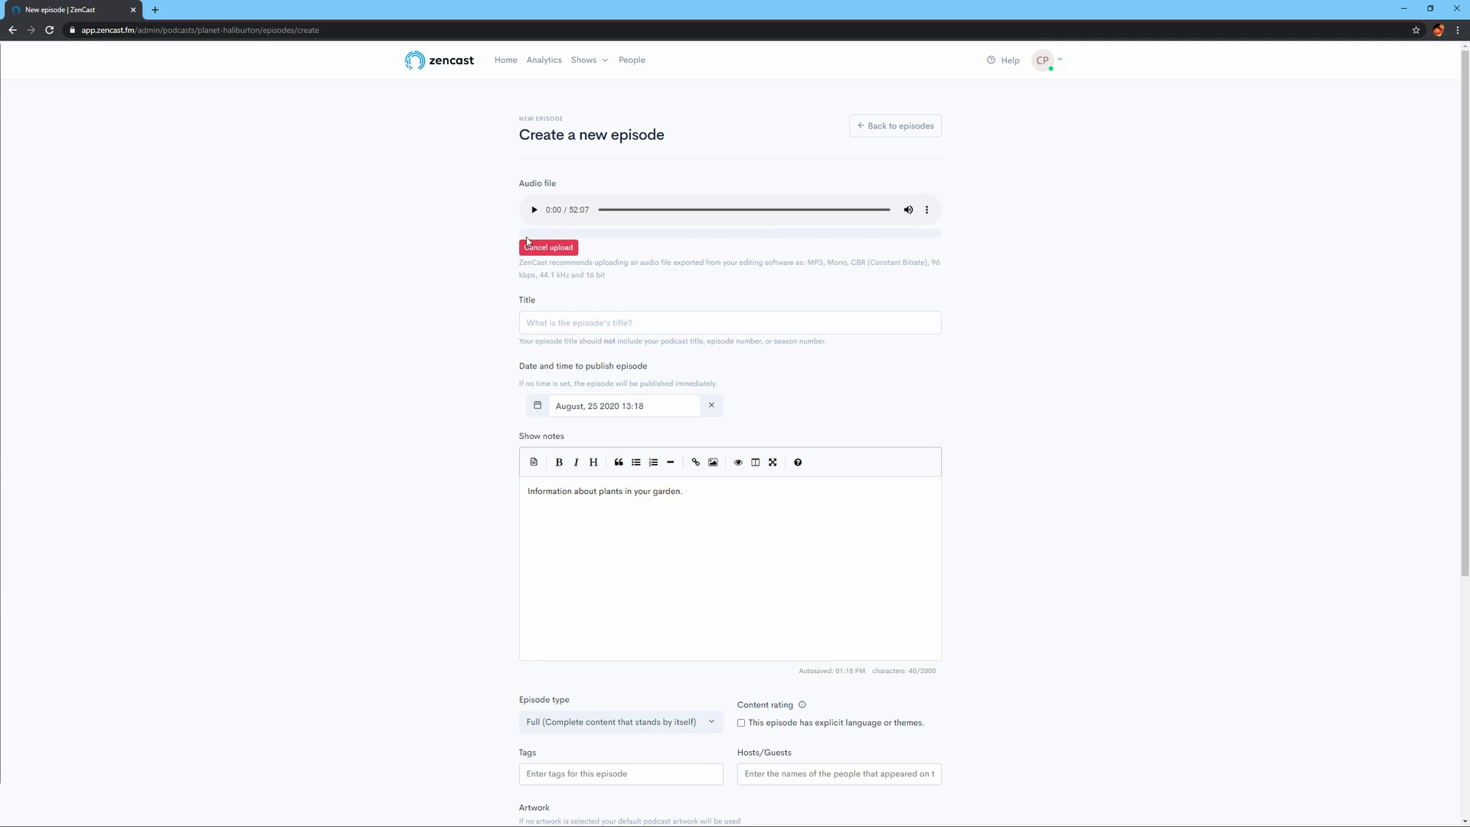
scroll(1076, 381, "down", 5)
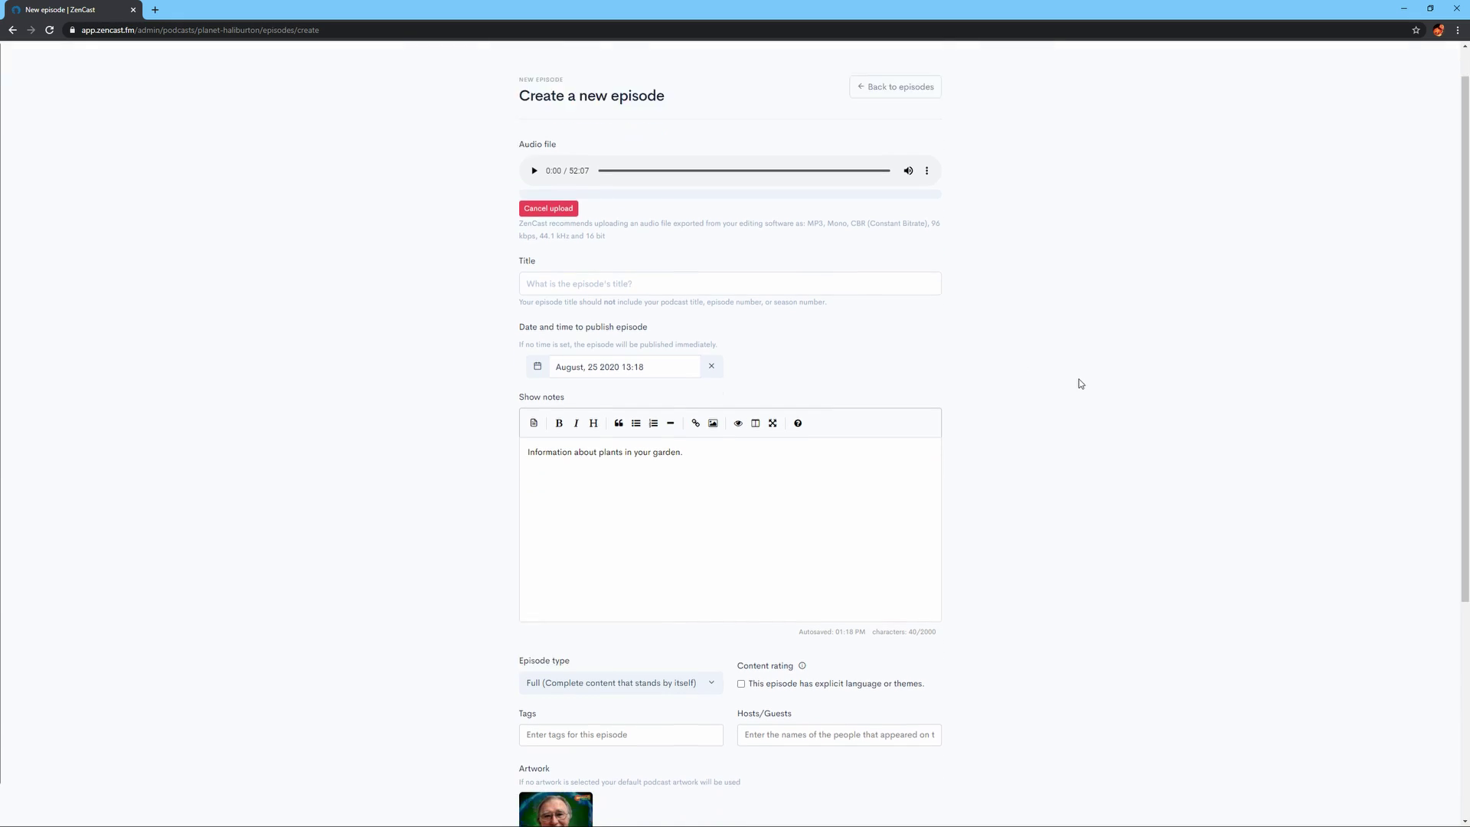
scroll(1187, 331, "up", 5)
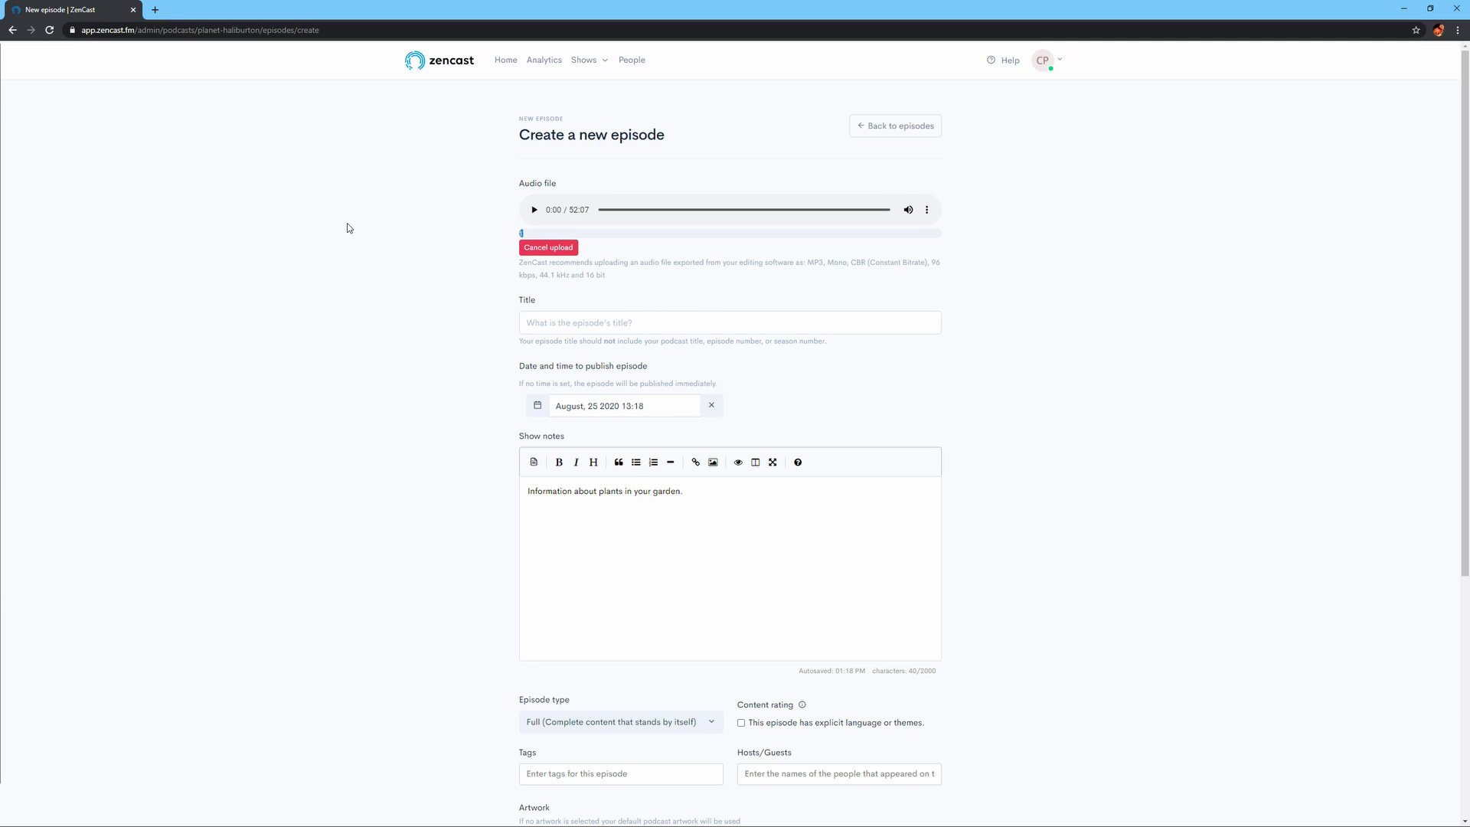
- Open canoefm.com in a new browser tab and go to the Planet Haliburton page among the recorded programs
left_click(155, 10)
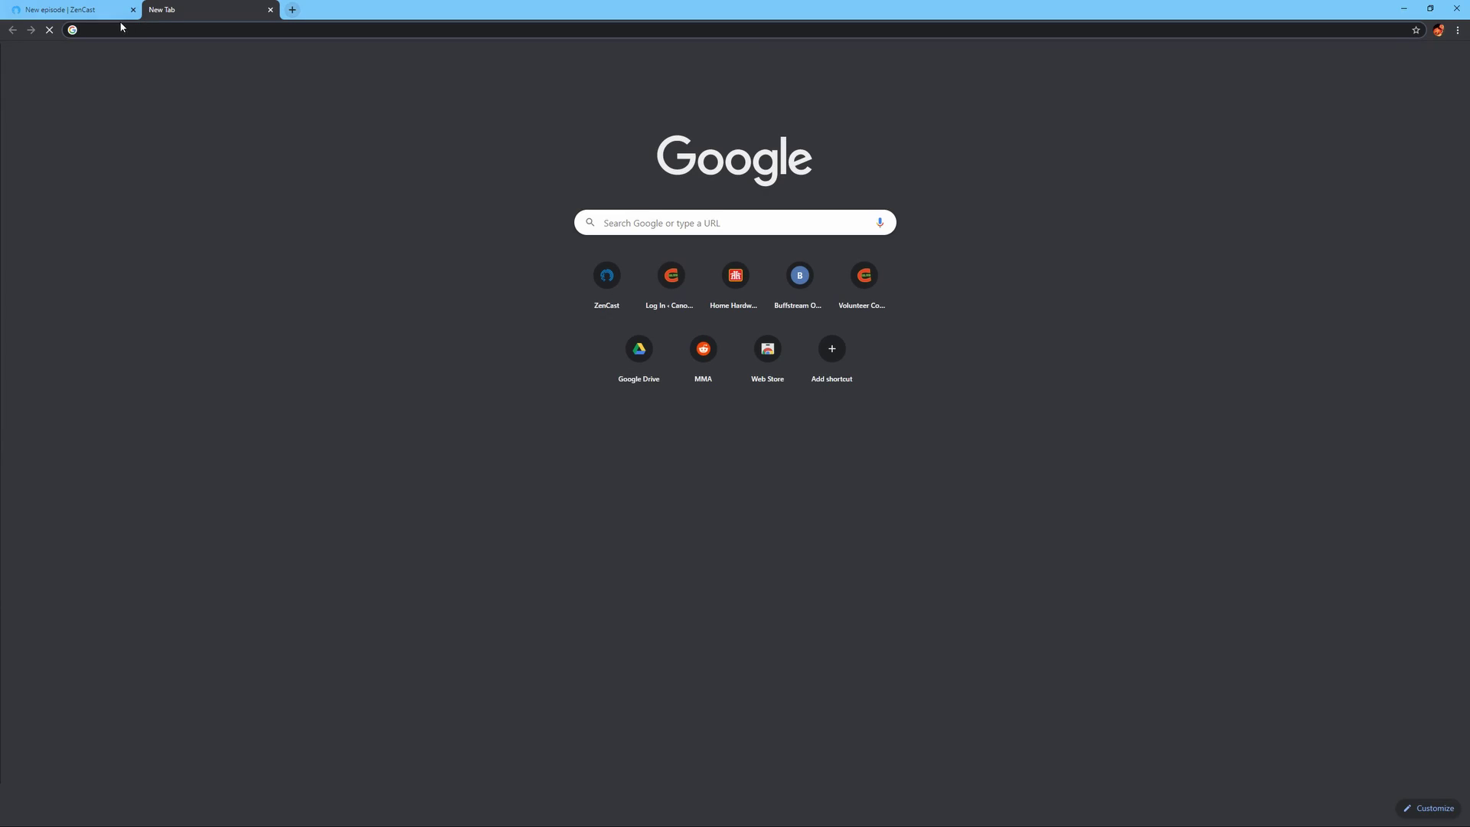
type("canoefm.com")
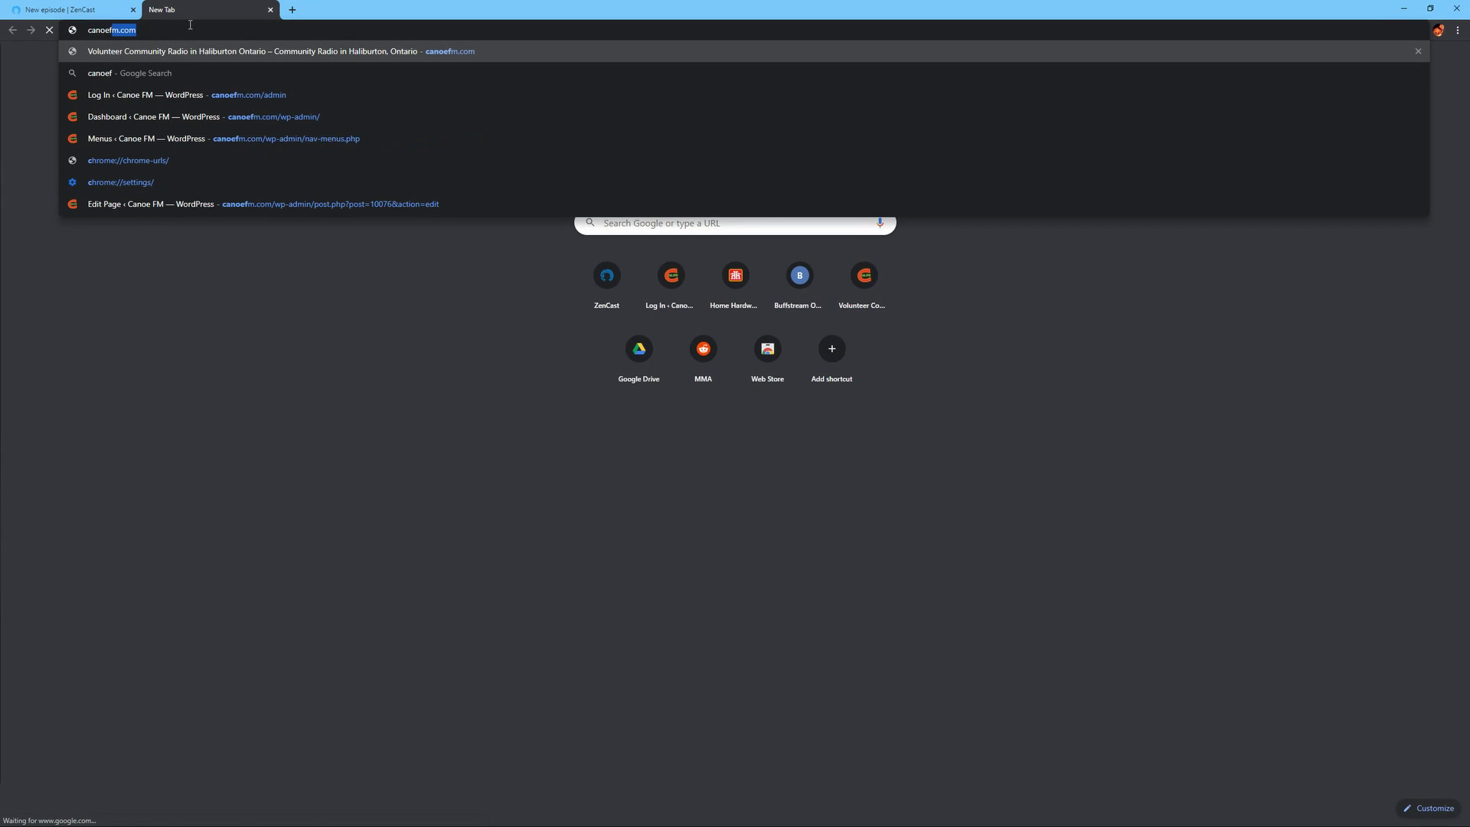
key("Return")
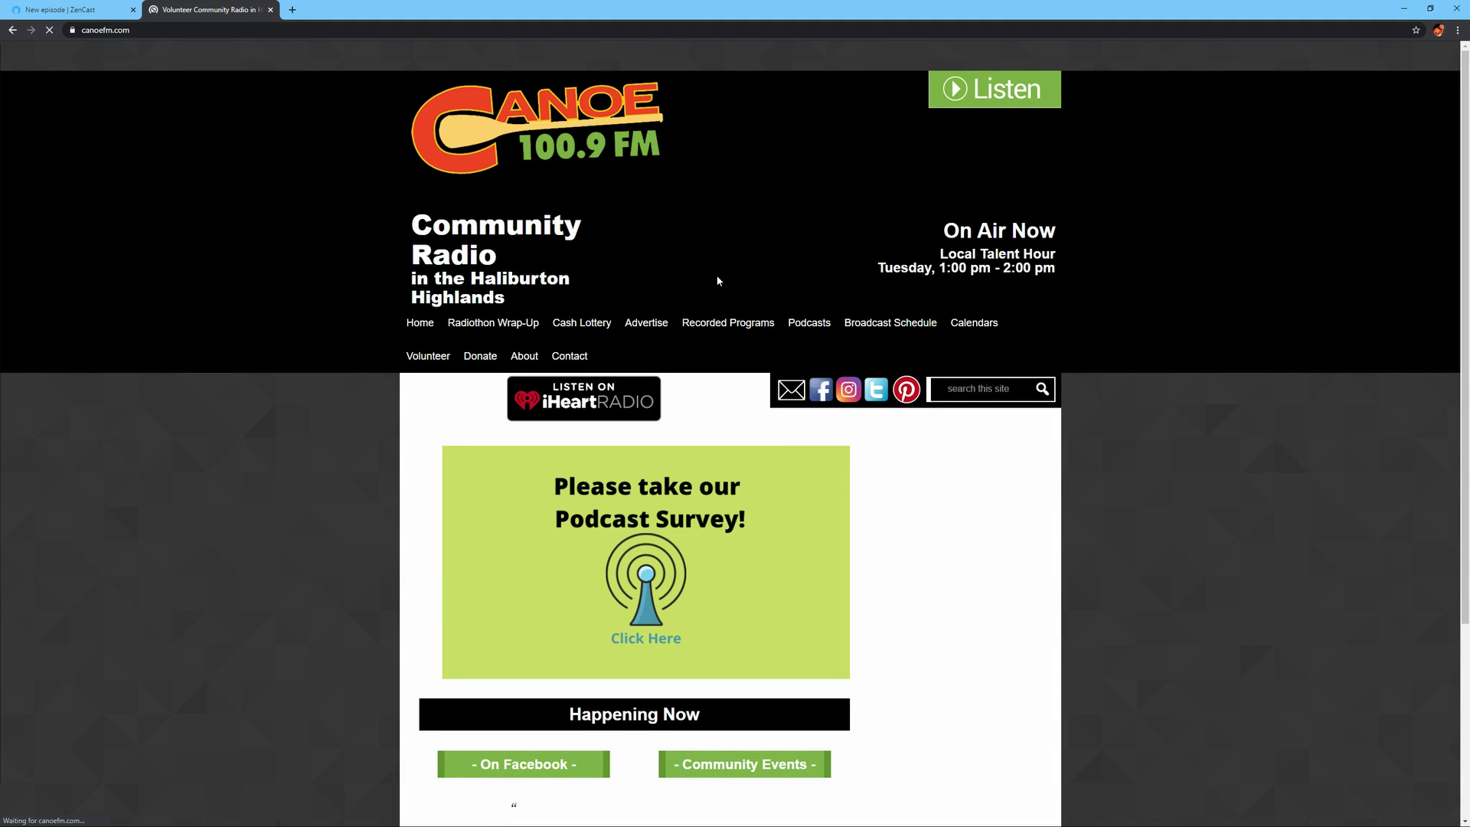
mouse_move(755, 326)
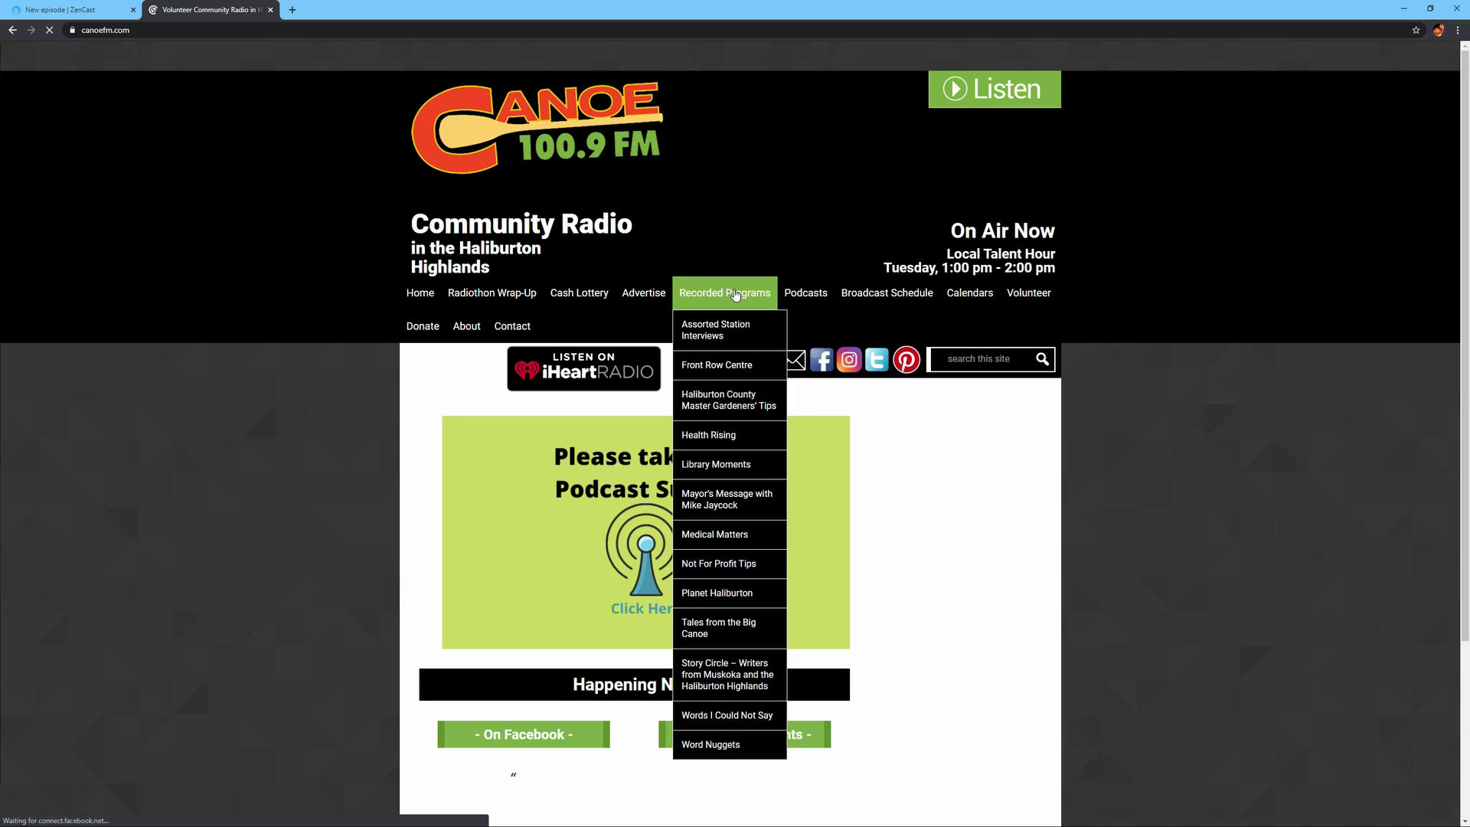
left_click(722, 599)
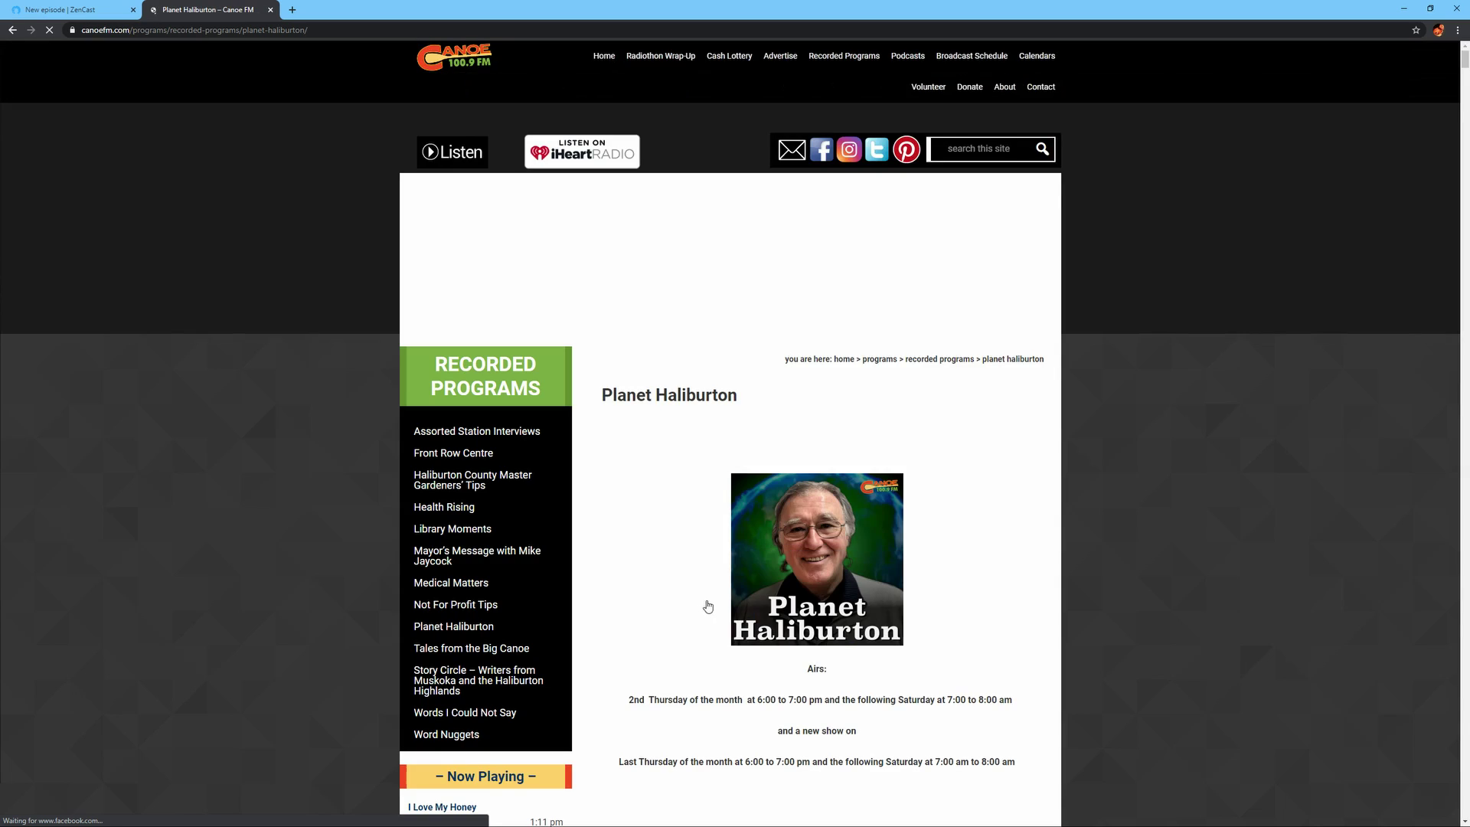
- Copy the June 11, 2020 program title "PPE and Covid-19: Political Rhetoric vs On-The-Ground Reality", without the date, into the new ZenCast episode's title
scroll(1087, 482, "down", 8)
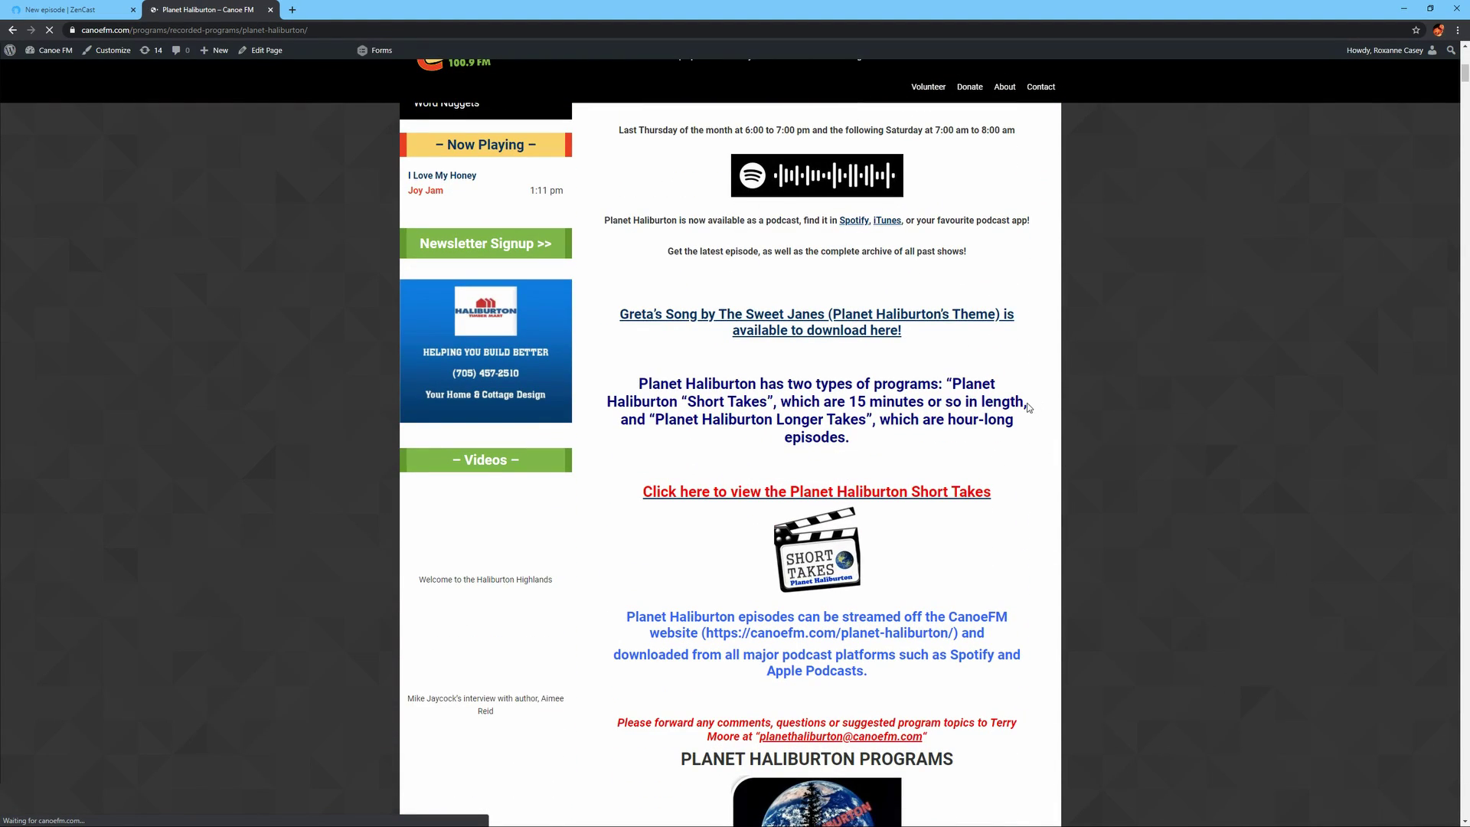
scroll(1005, 392, "down", 3)
scroll(1006, 392, "down", 5)
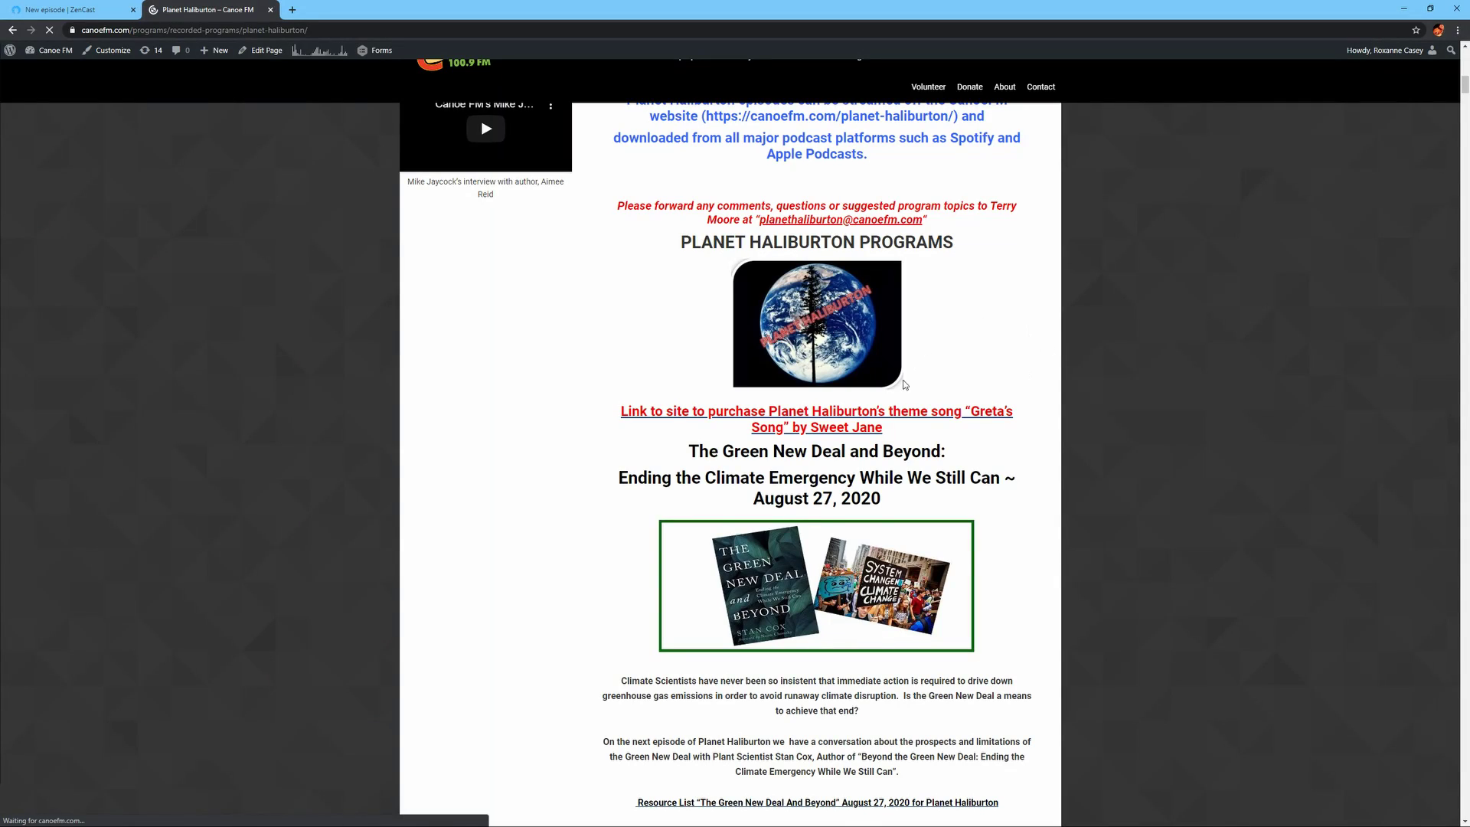
scroll(1009, 536, "down", 3)
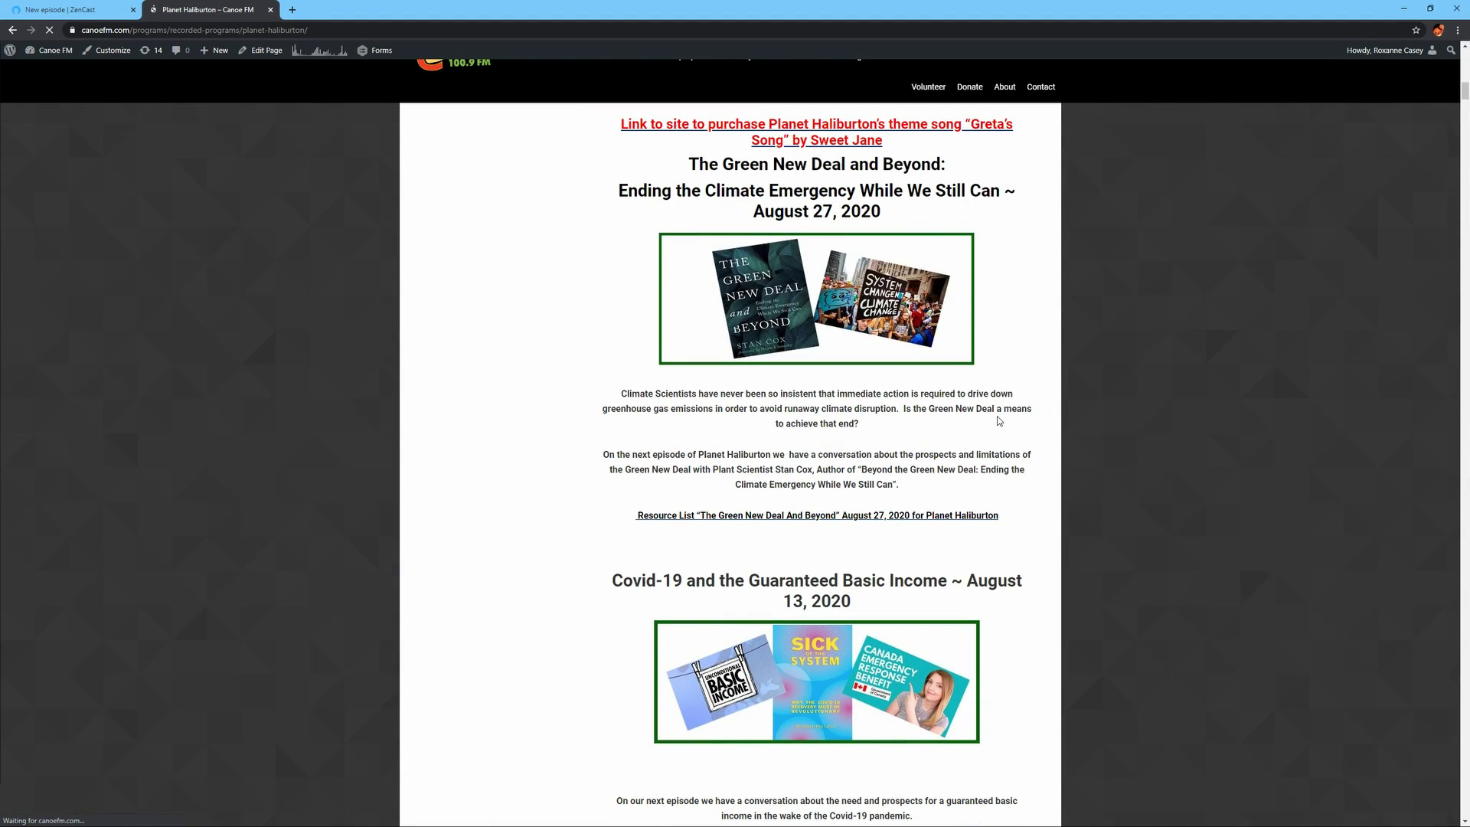
scroll(1019, 390, "down", 4)
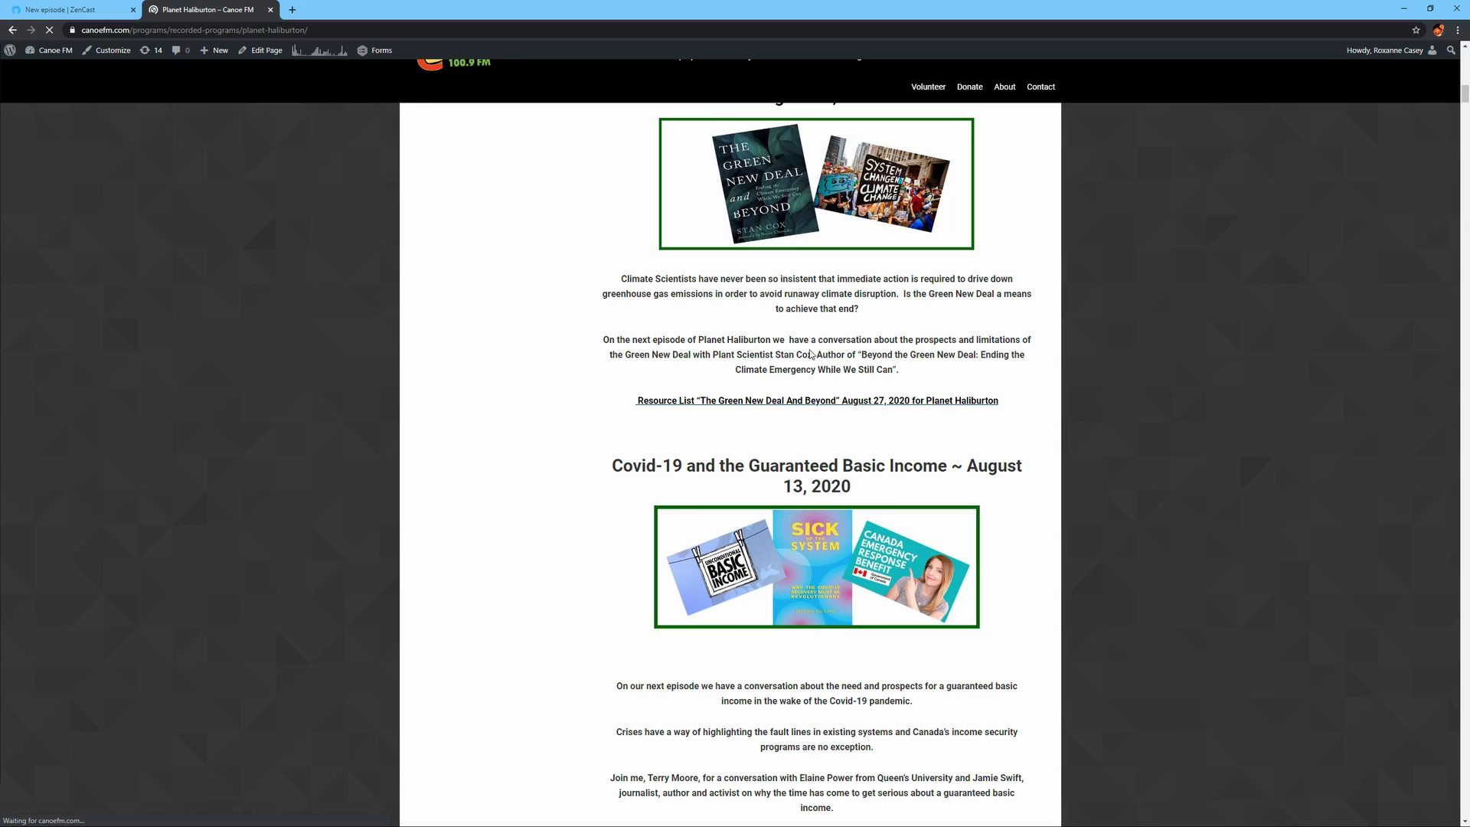
scroll(998, 385, "down", 6)
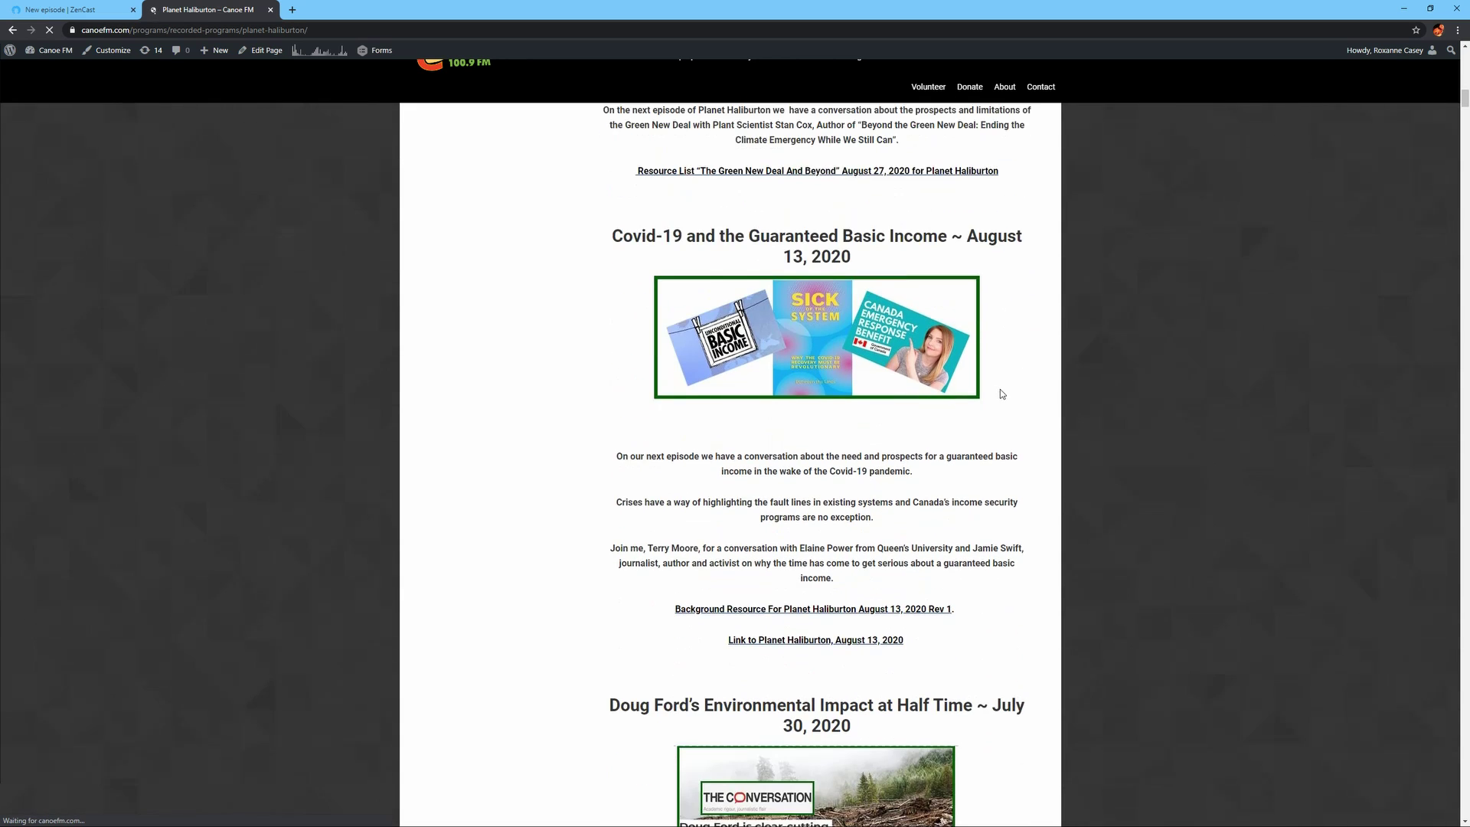
scroll(1005, 390, "down", 12)
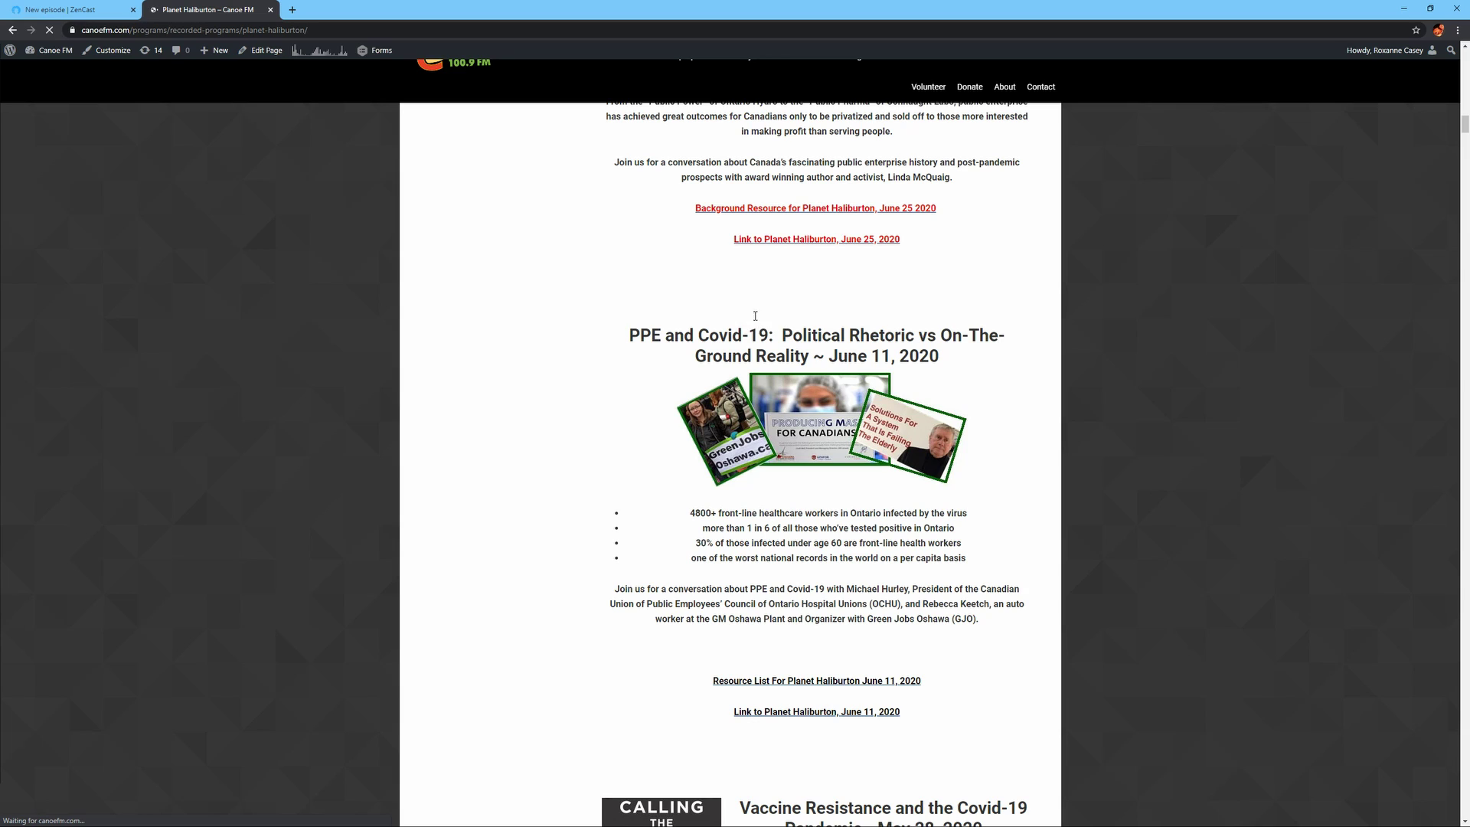
left_click_drag(809, 358, 616, 337)
key("ctrl+c")
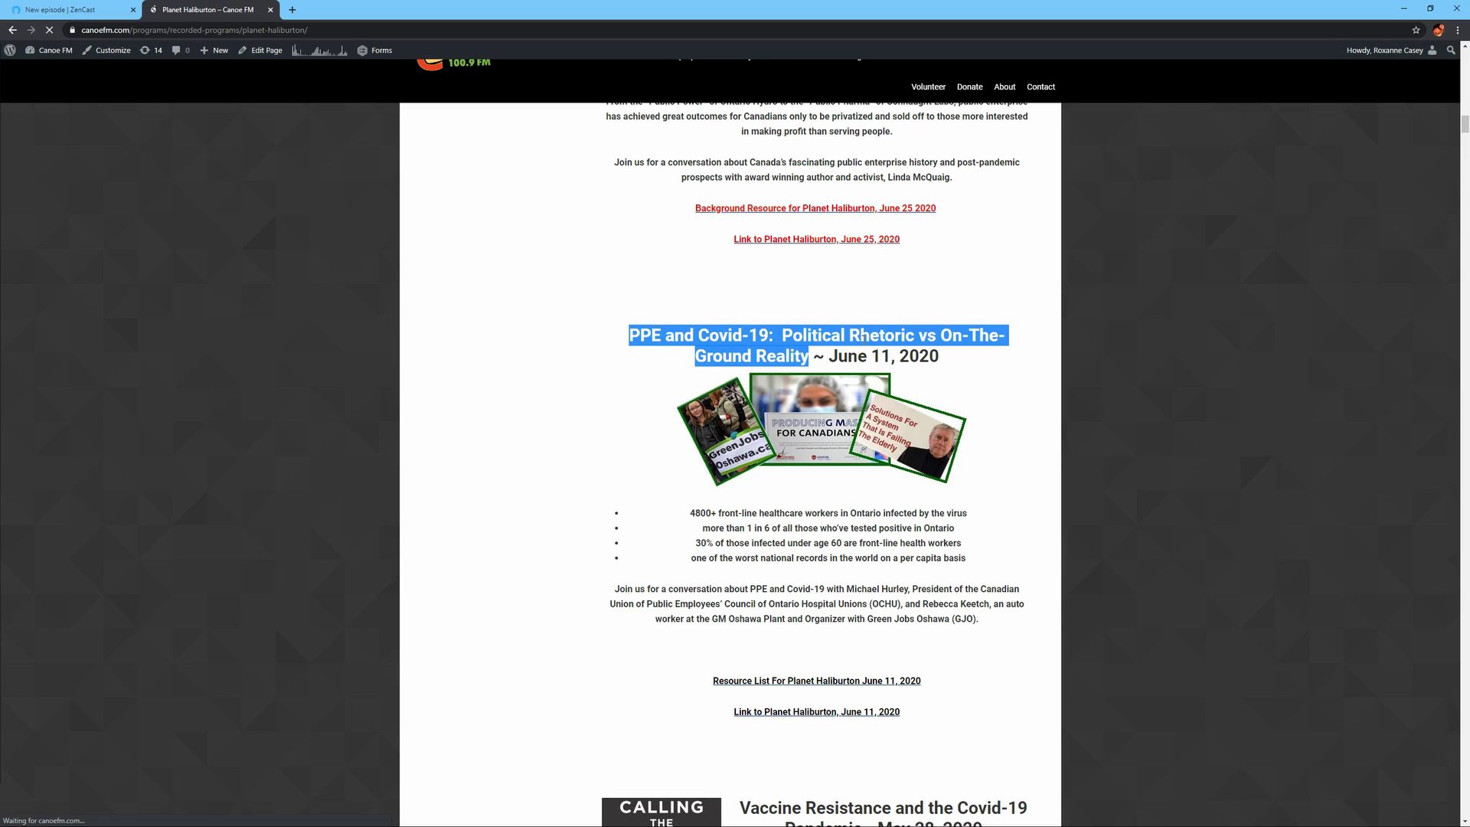
left_click(68, 10)
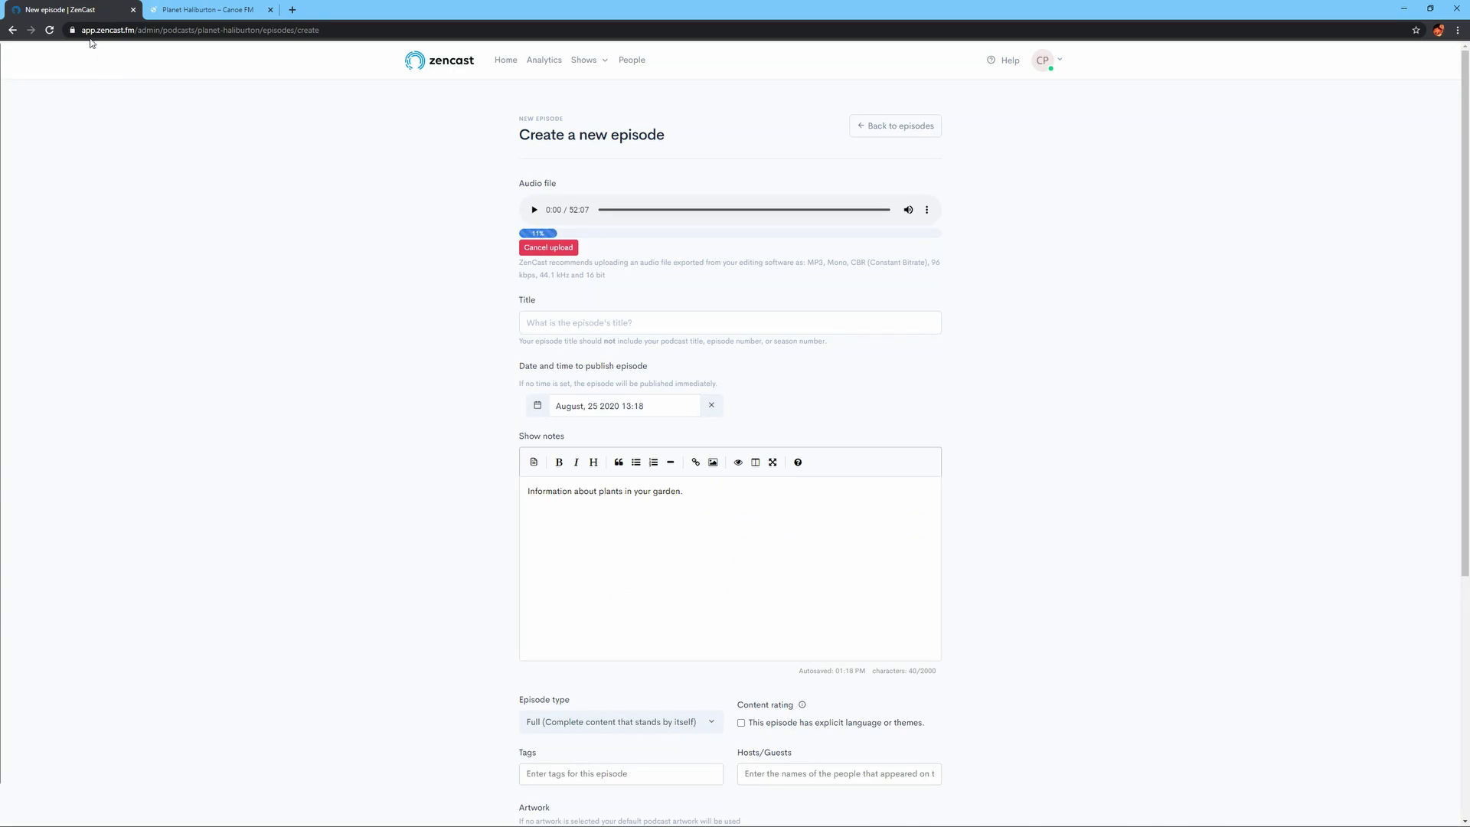
left_click(579, 322)
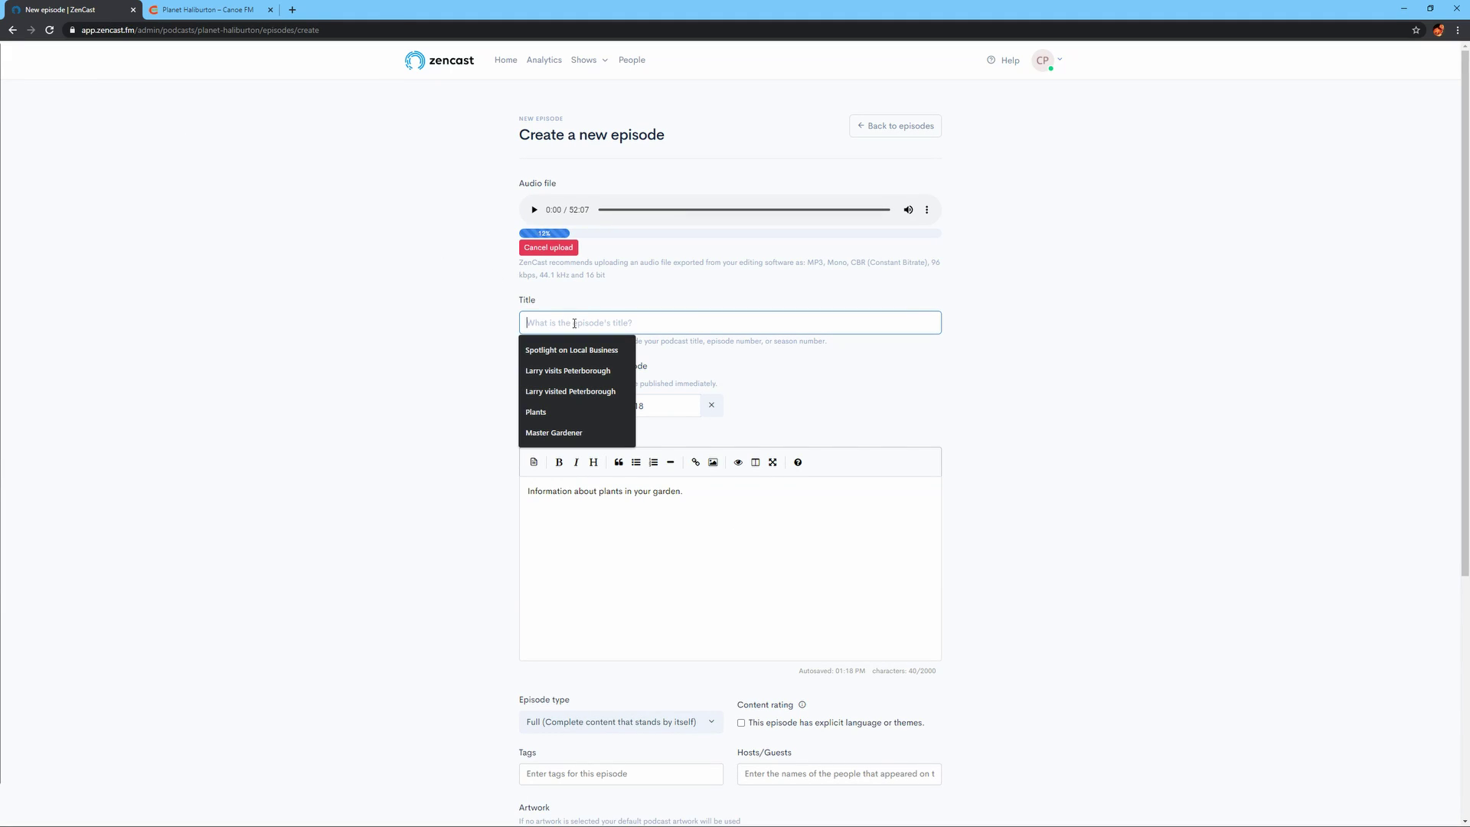
key("ctrl+v")
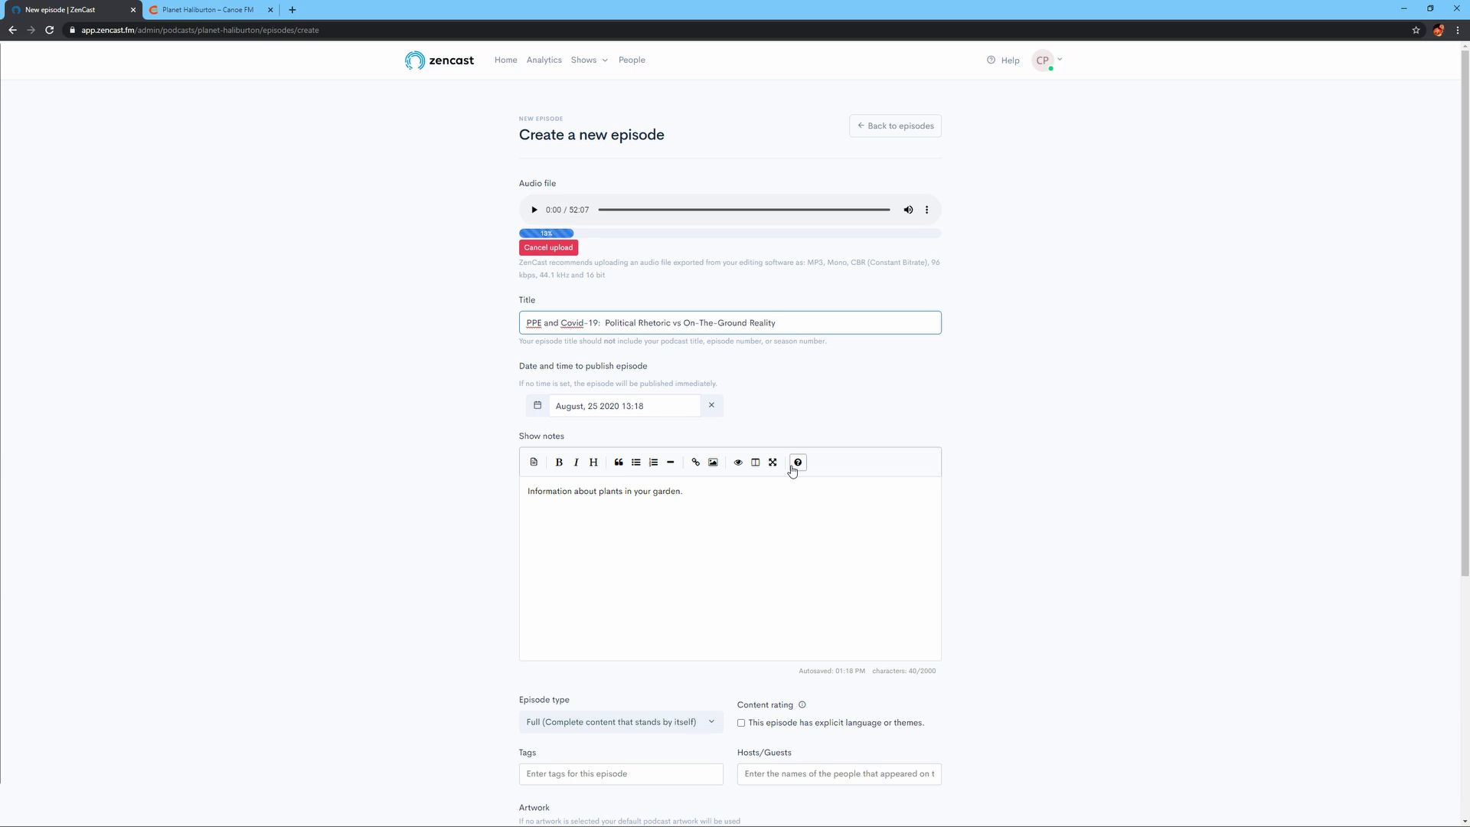
- Replace the episode's show notes with the bullet points and description paragraph copied from the June 11, 2020 program on the Canoe FM page
left_click_drag(725, 506, 357, 470)
key("BackSpace")
left_click(186, 10)
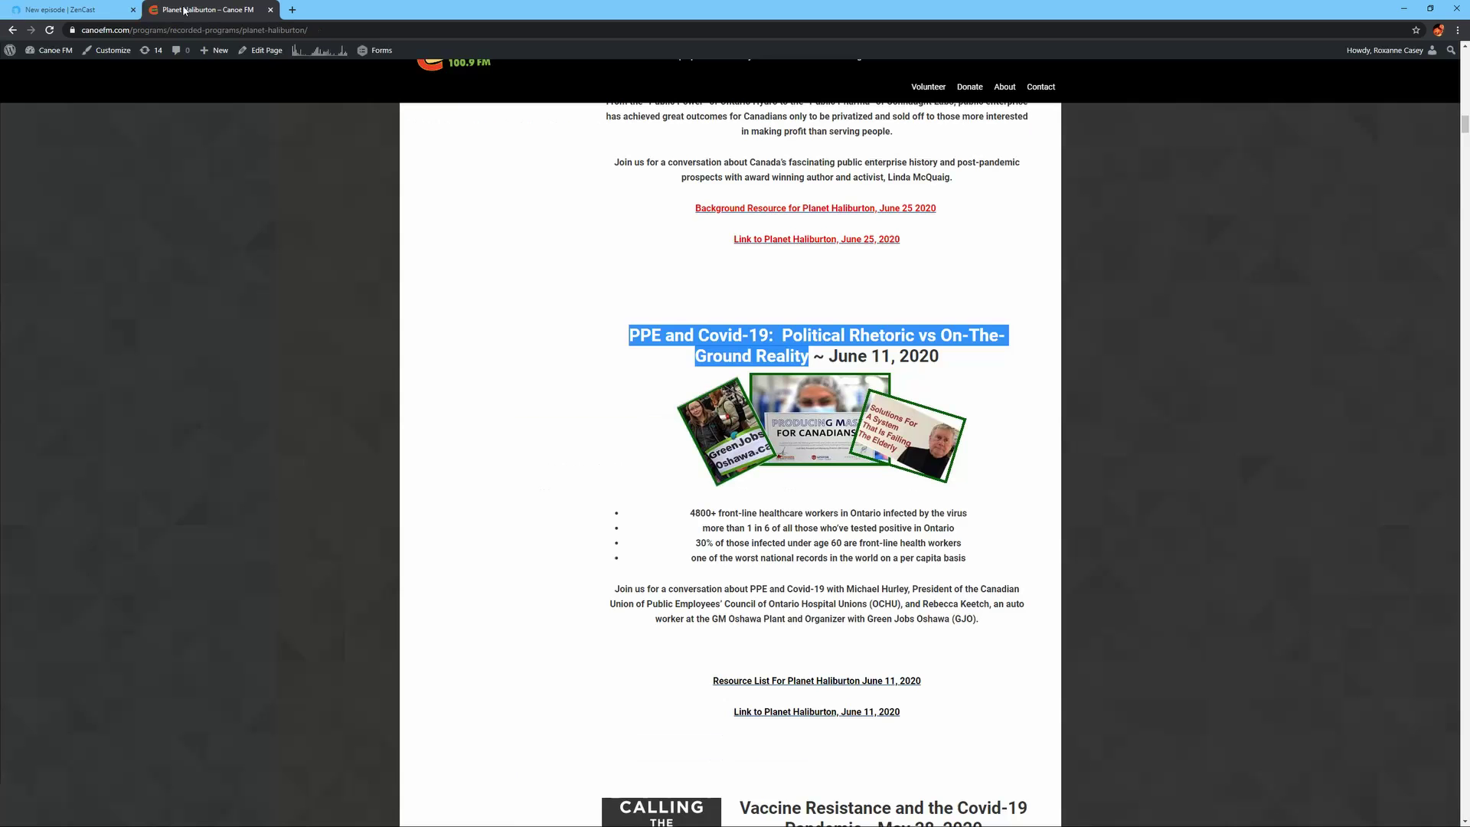
left_click_drag(983, 620, 688, 503)
key("ctrl+c")
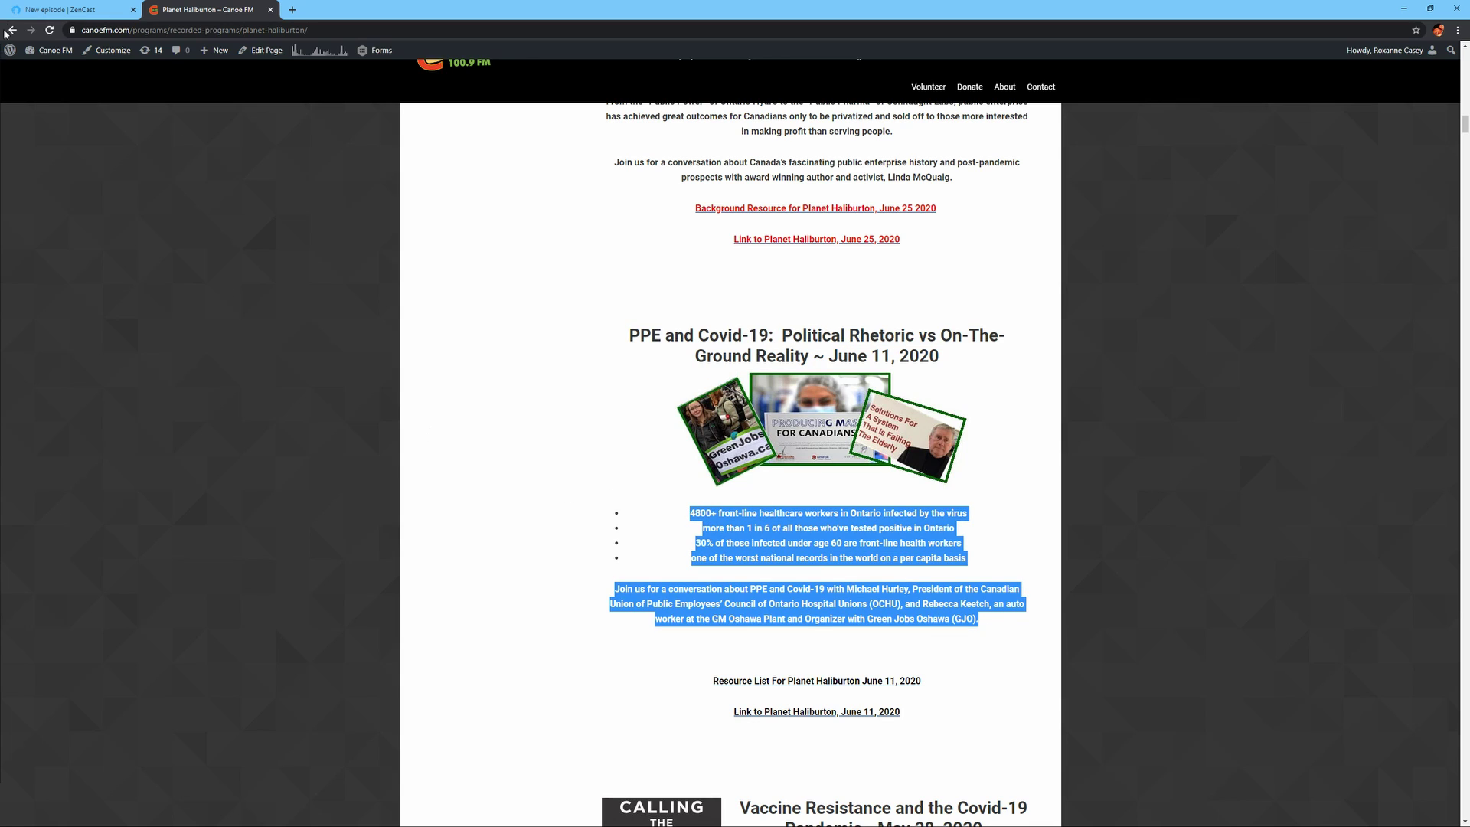
left_click(61, 10)
left_click(591, 545)
key("ctrl+v")
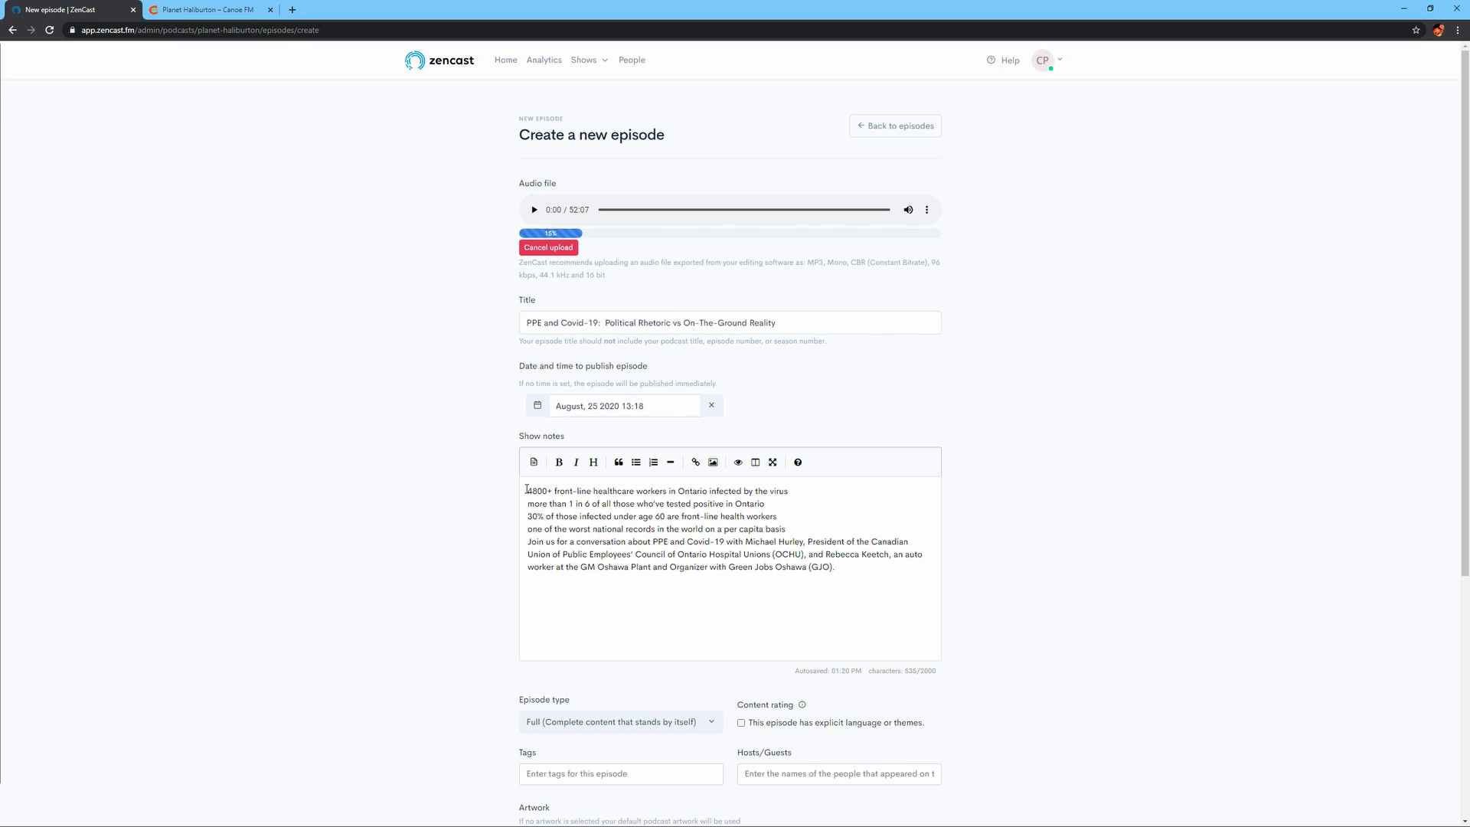
- Prefix each of the four statistics lines in the show notes with a dash and a space
key("ctrl+Home")
type("-")
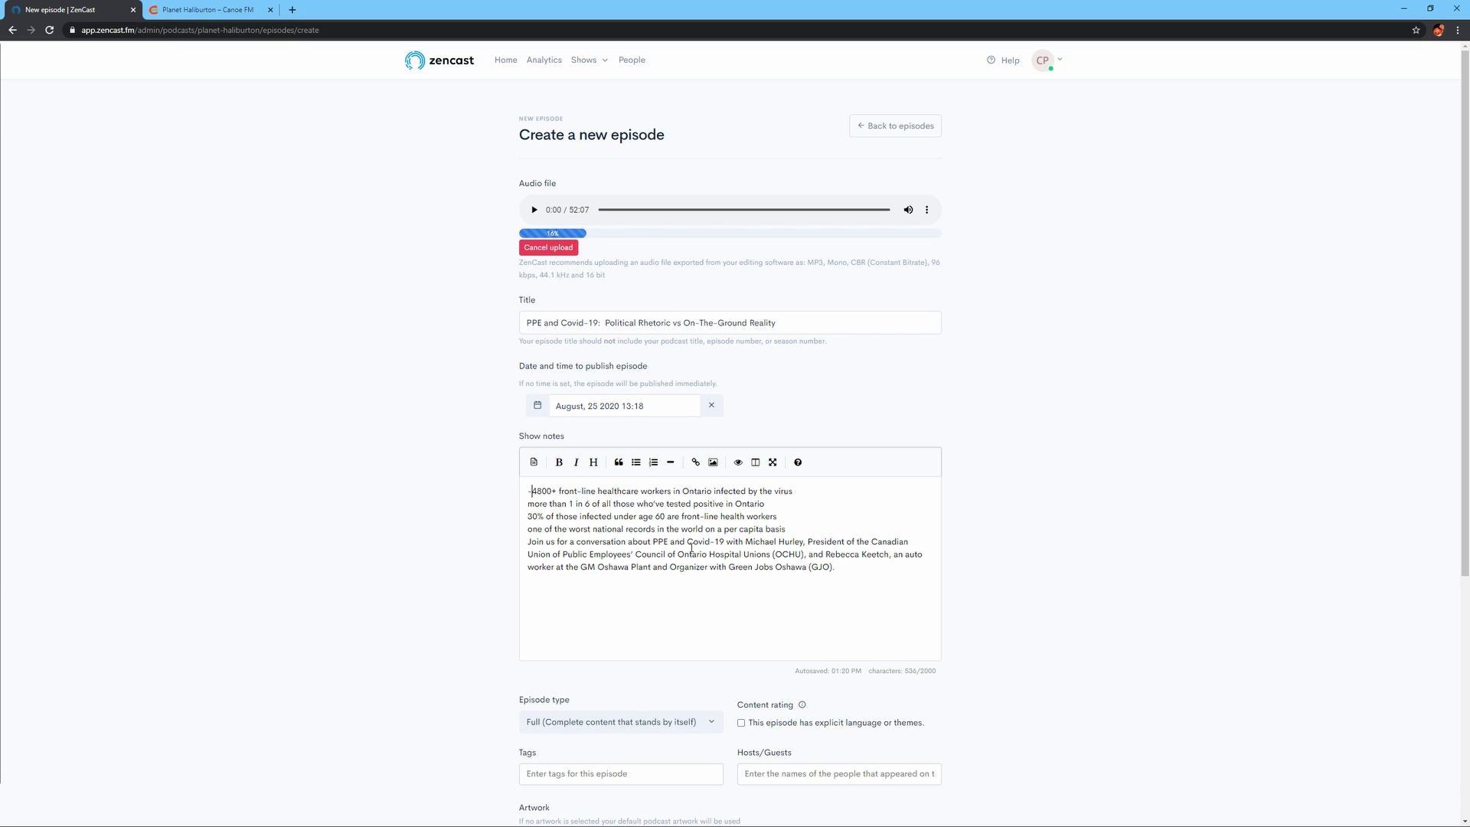
key("Down")
key("Home")
type("-")
key("Down")
key("Home")
type("-")
key("Down")
key("Home")
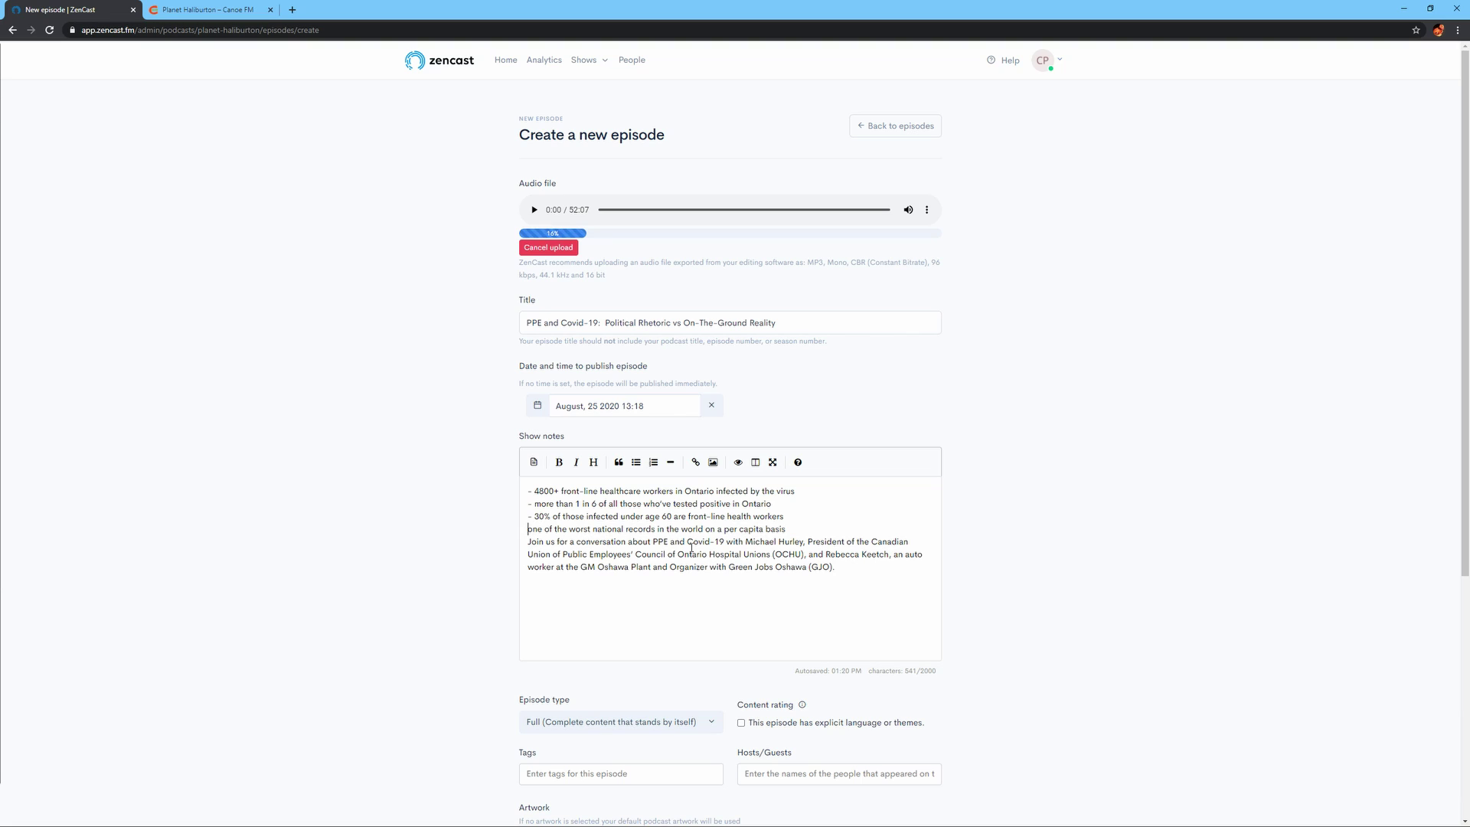
type("-")
- Insert a blank line before the description paragraph and add a separate "Show Notes" line below the paragraph
key("Down")
key("Home")
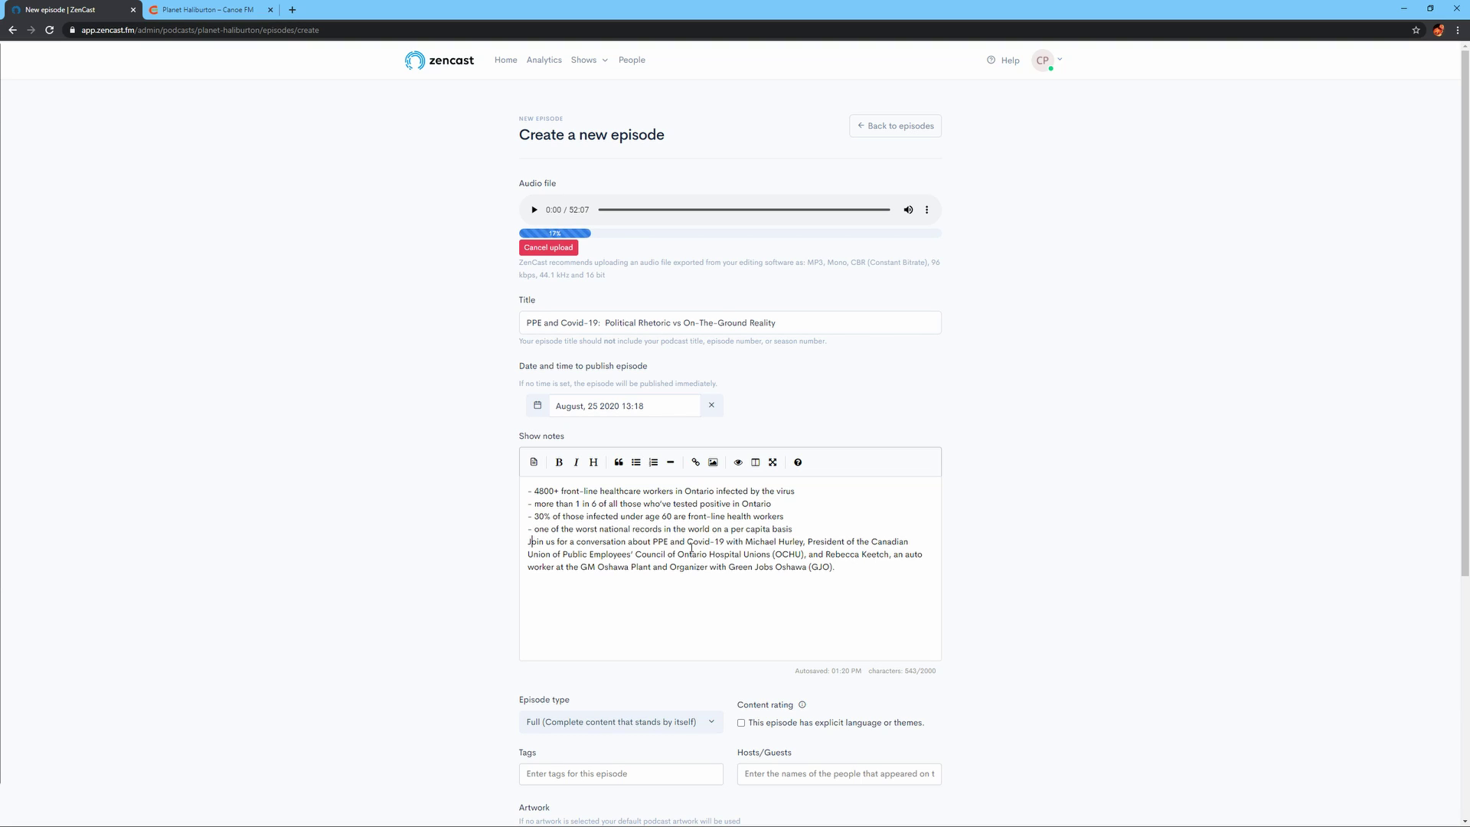
key("Return")
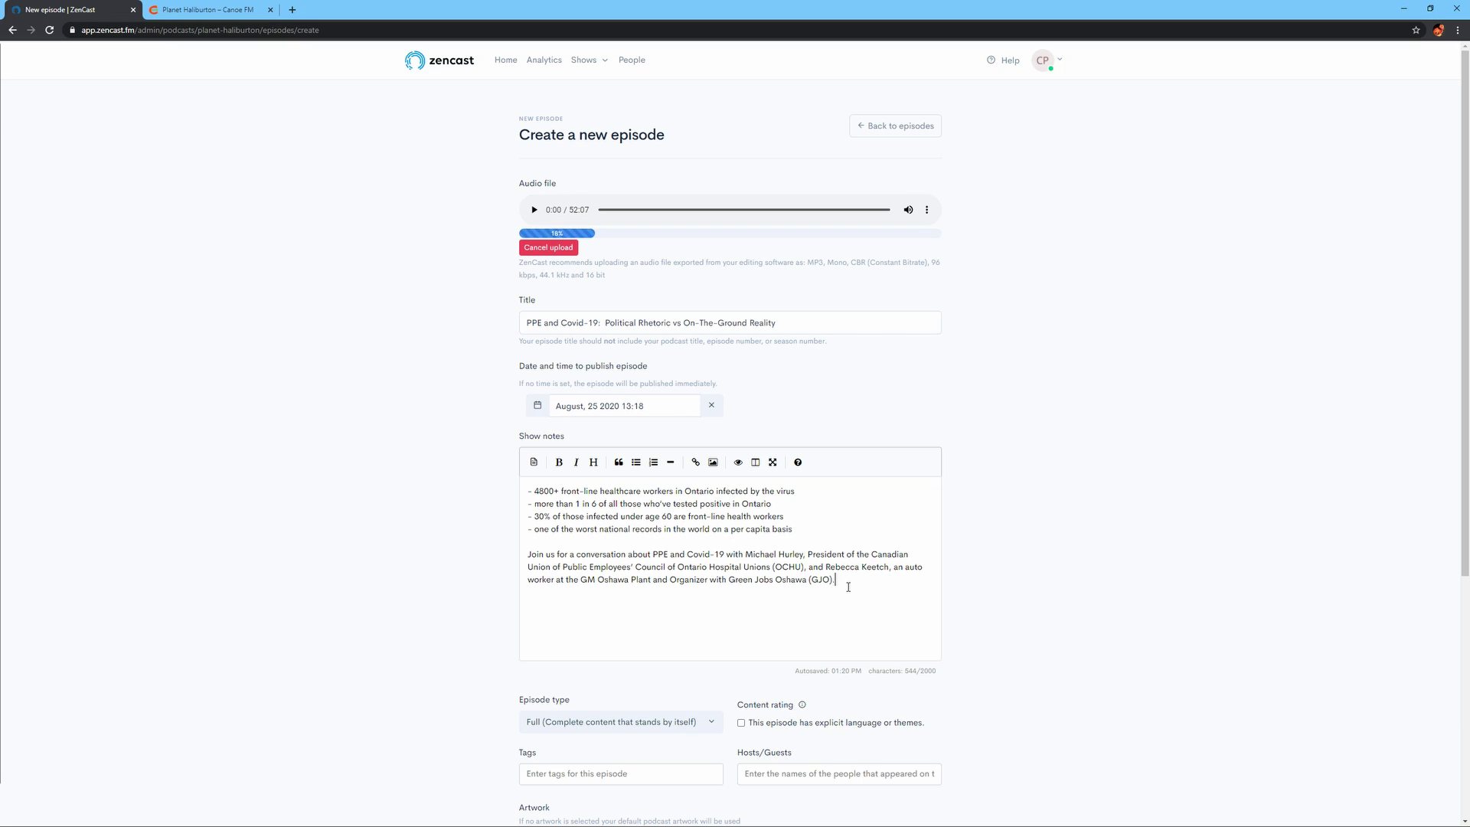
key("Return")
type("Show Note")
- Copy the address of the "Resource List For Planet Haliburton June 11, 2020" link from the Canoe FM page
left_click_drag(570, 606, 529, 607)
left_click(696, 462)
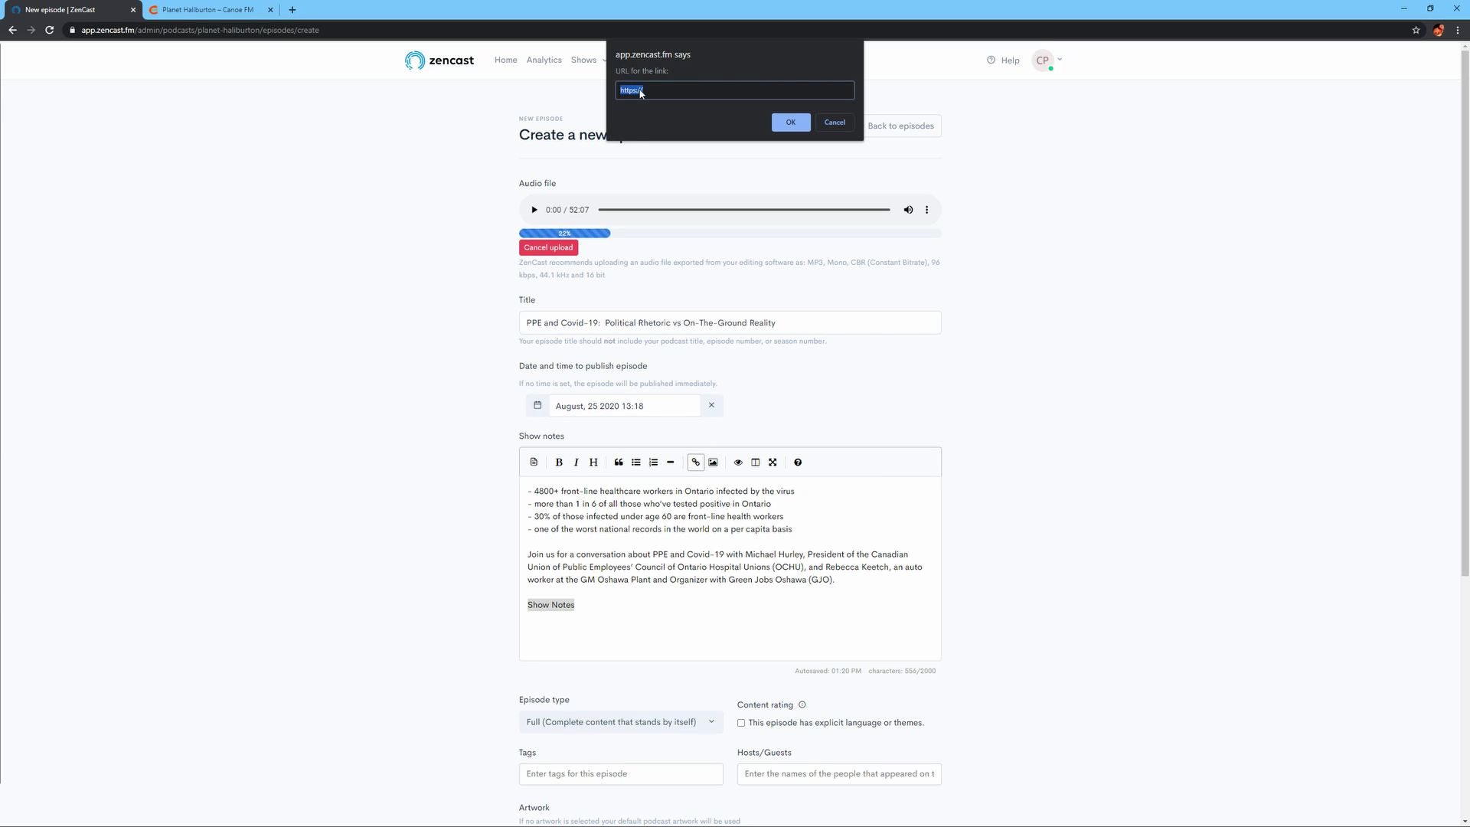
left_click(192, 10)
left_click(984, 645)
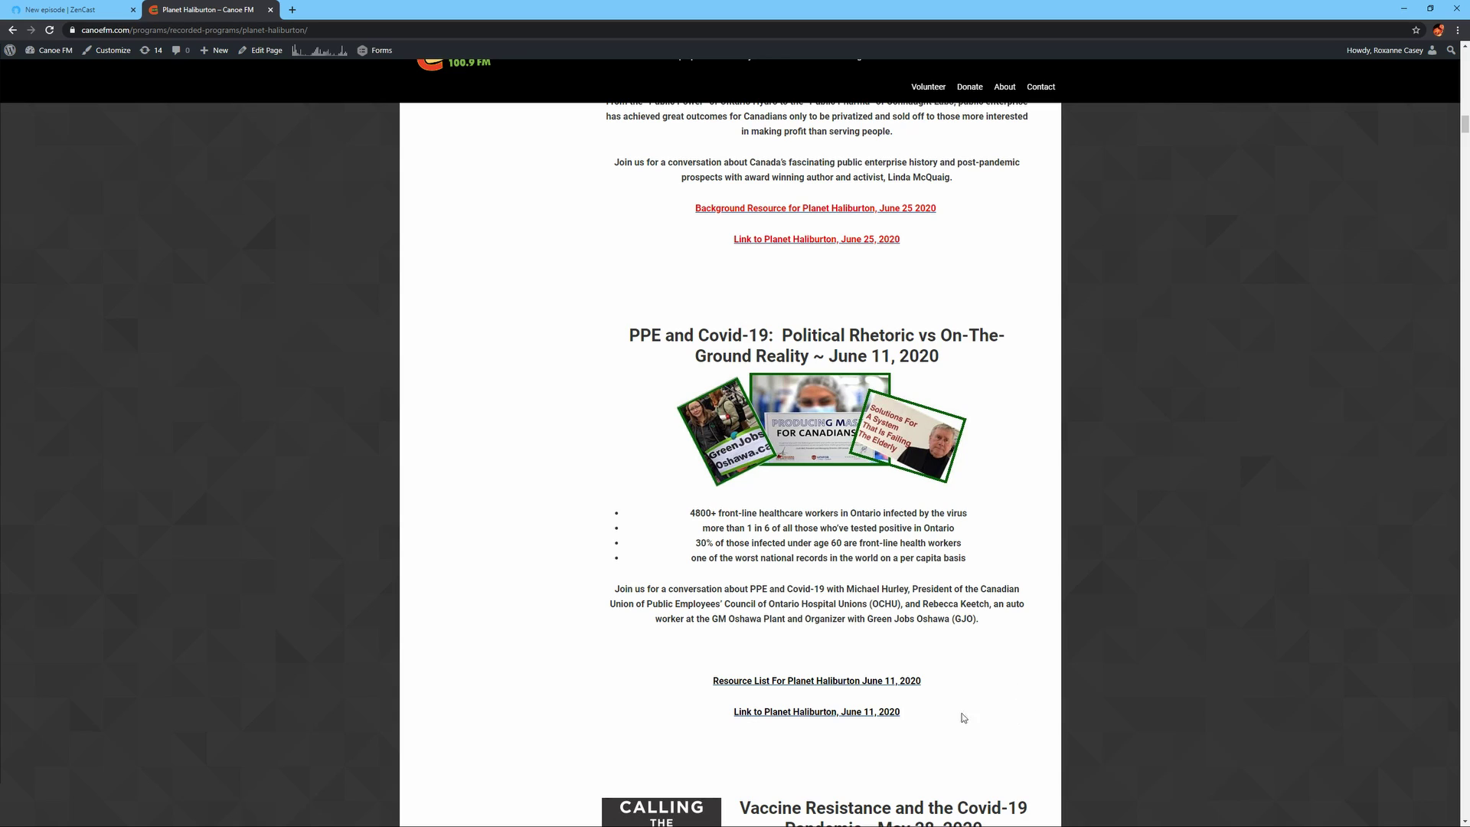
right_click(771, 684)
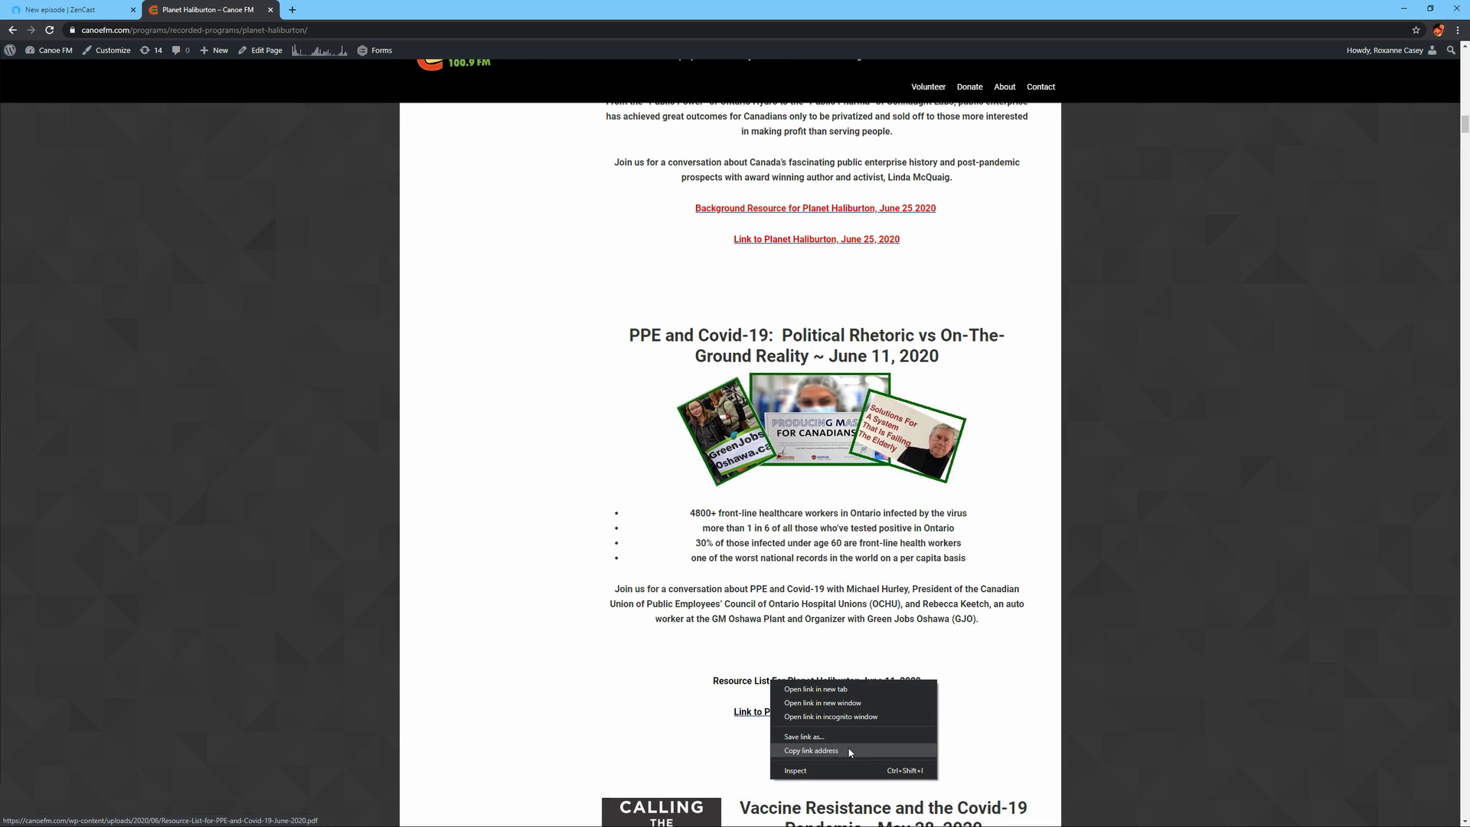
left_click(812, 751)
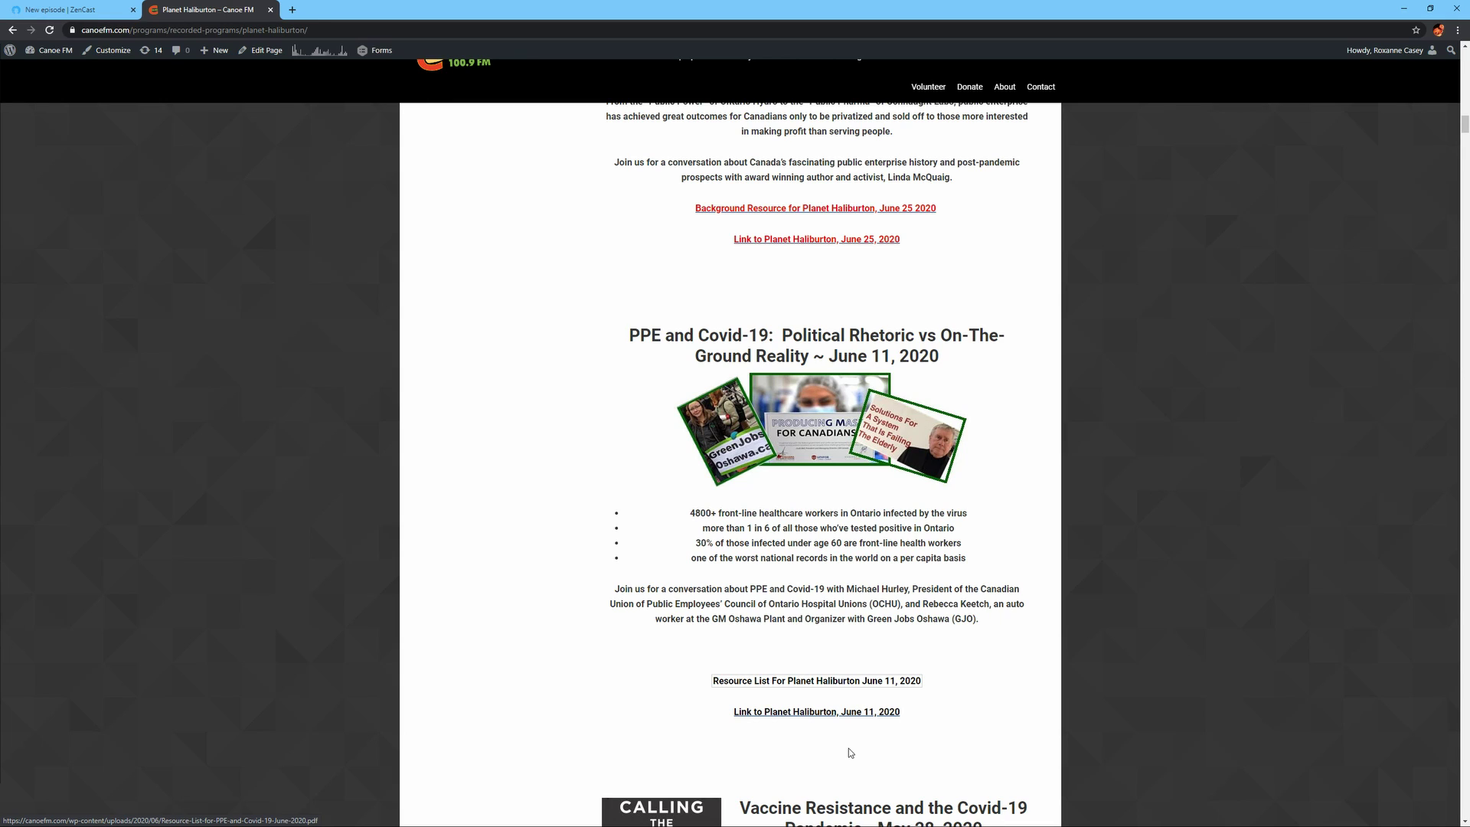
- Turn the "Show Notes" text in the ZenCast episode's show notes into a link to the copied resource list PDF address
left_click(76, 10)
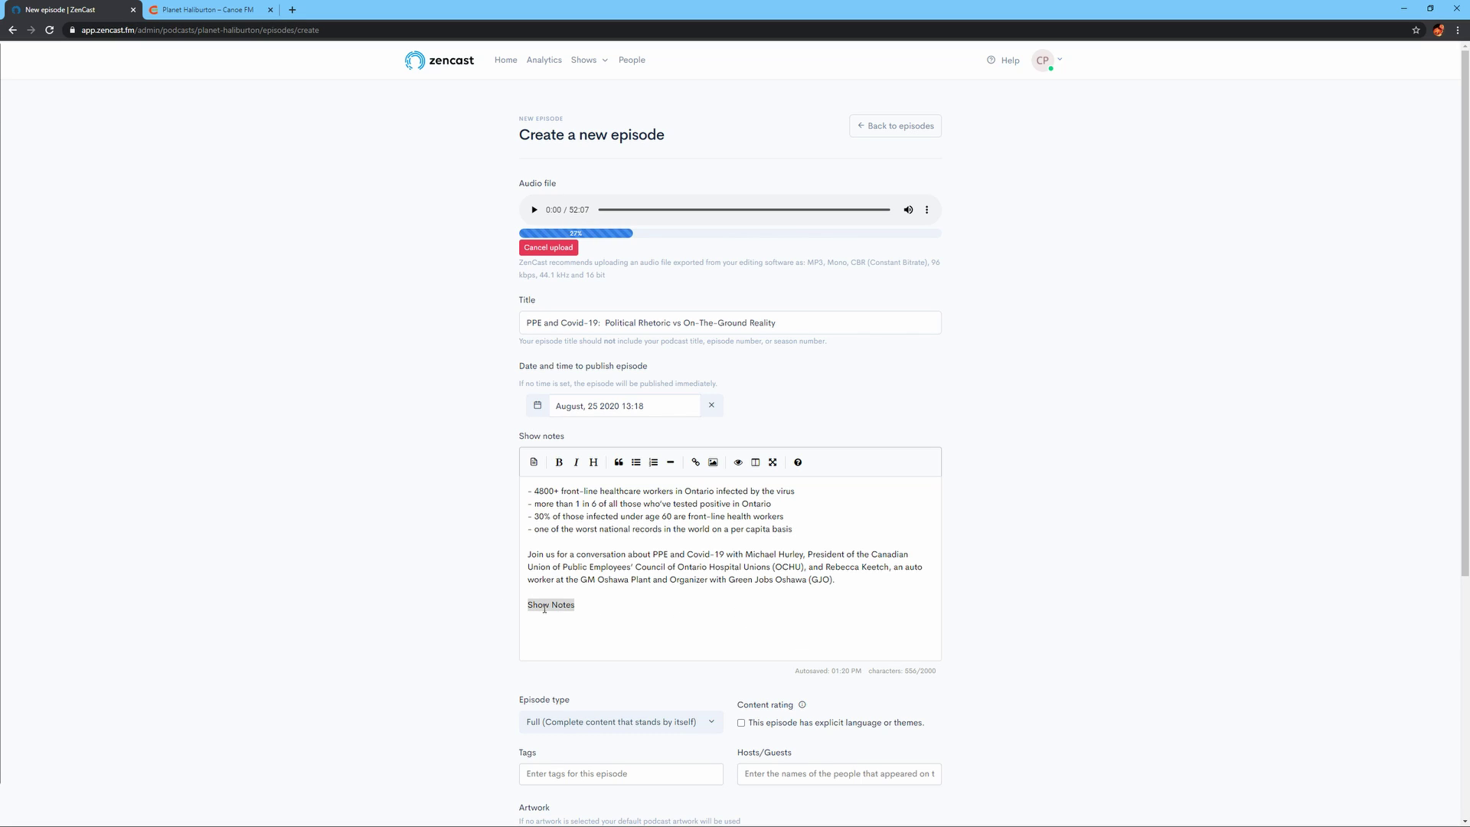
left_click(594, 613)
triple_click(559, 605)
left_click(696, 464)
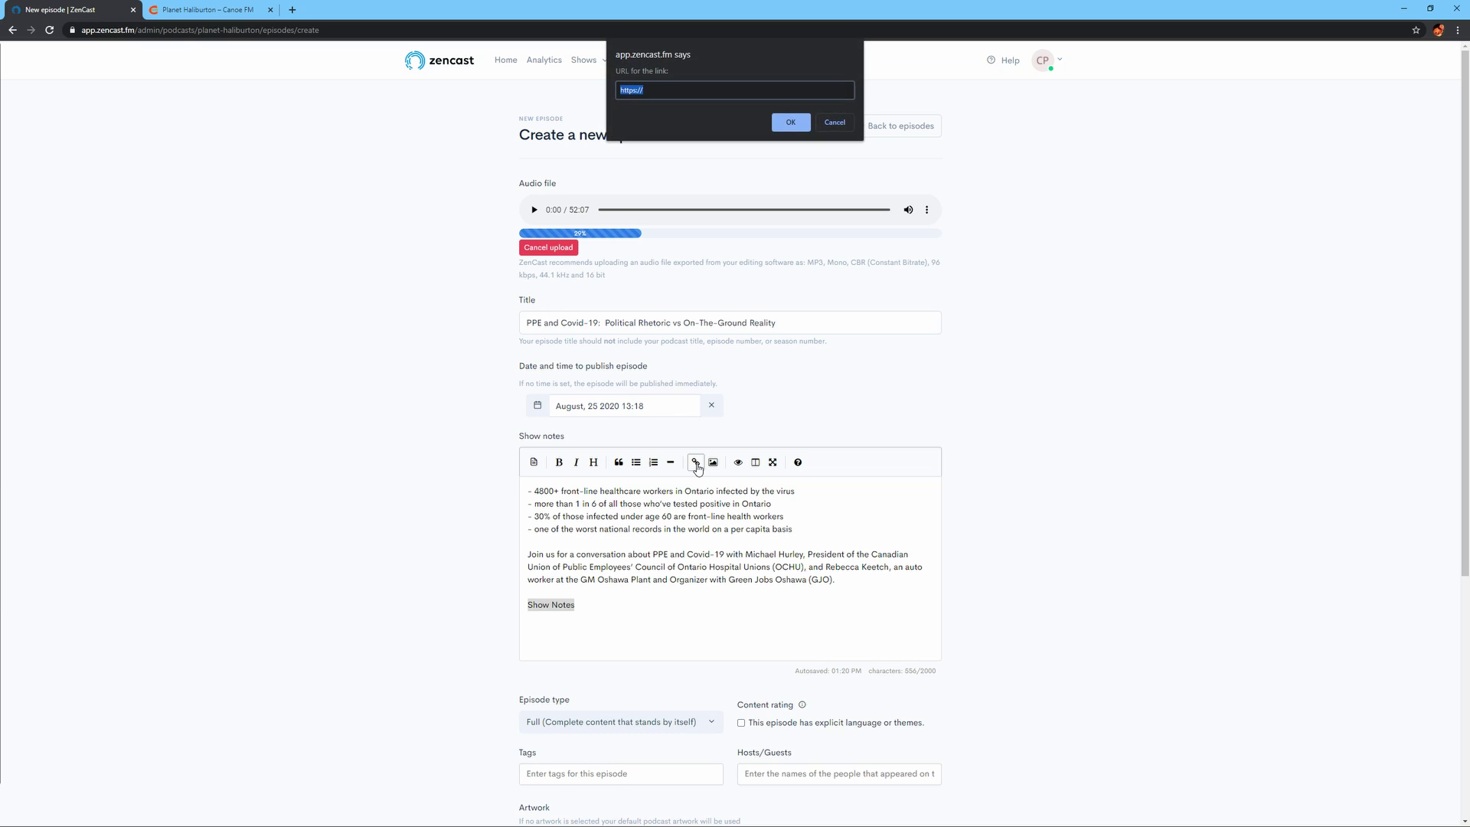
right_click(655, 84)
left_click(691, 162)
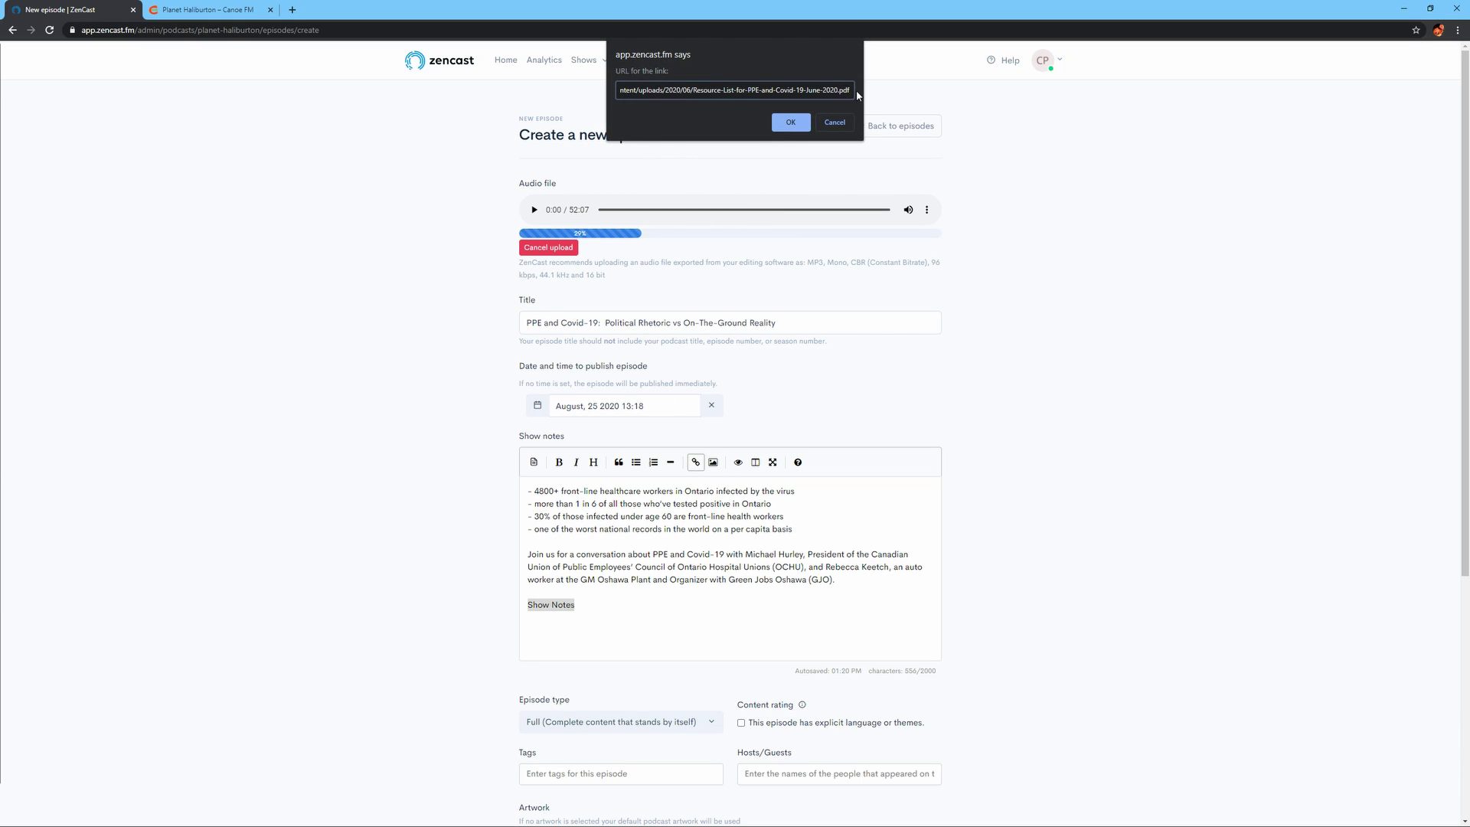
left_click(790, 123)
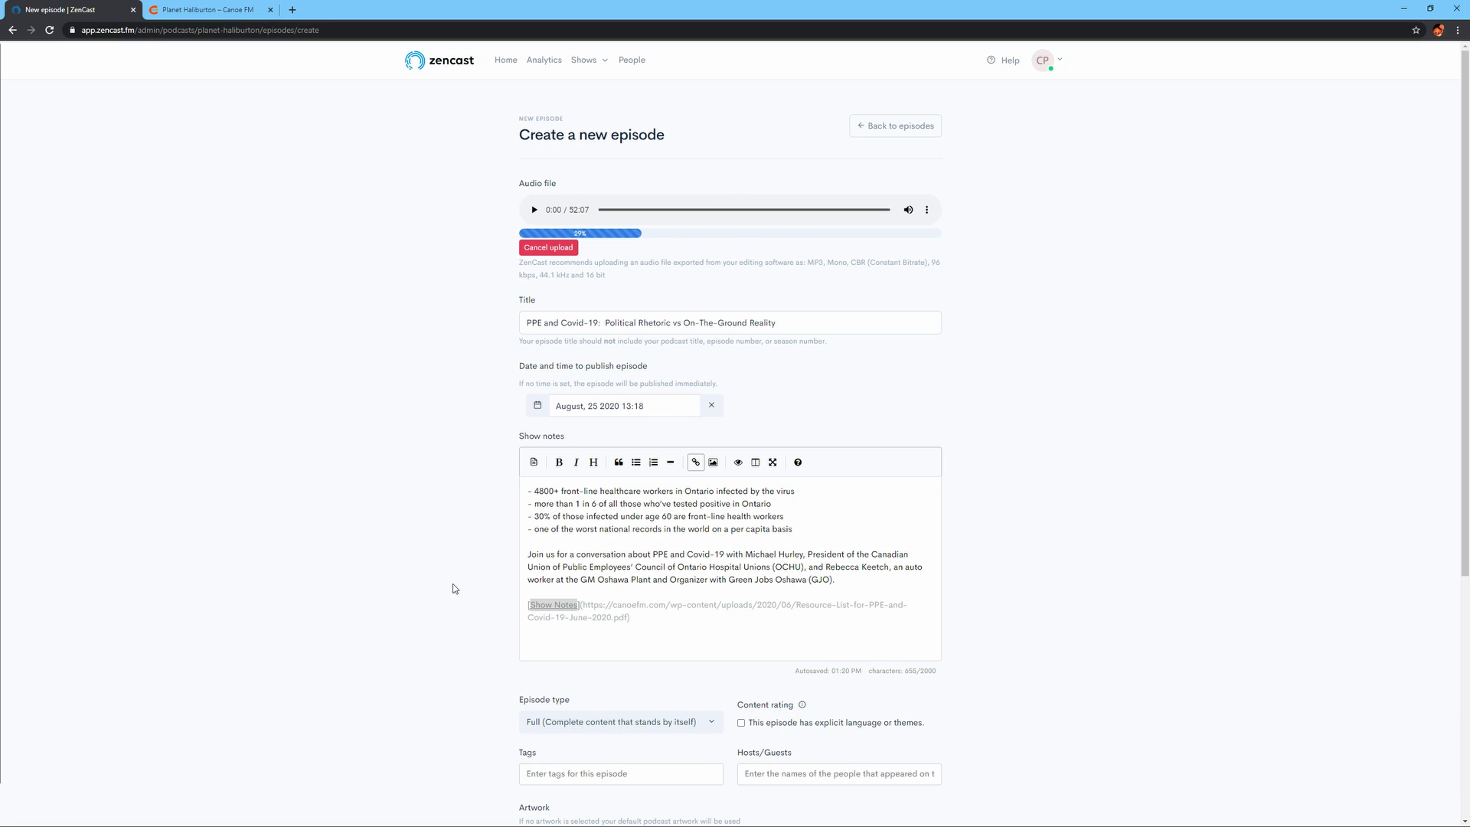
left_click(651, 620)
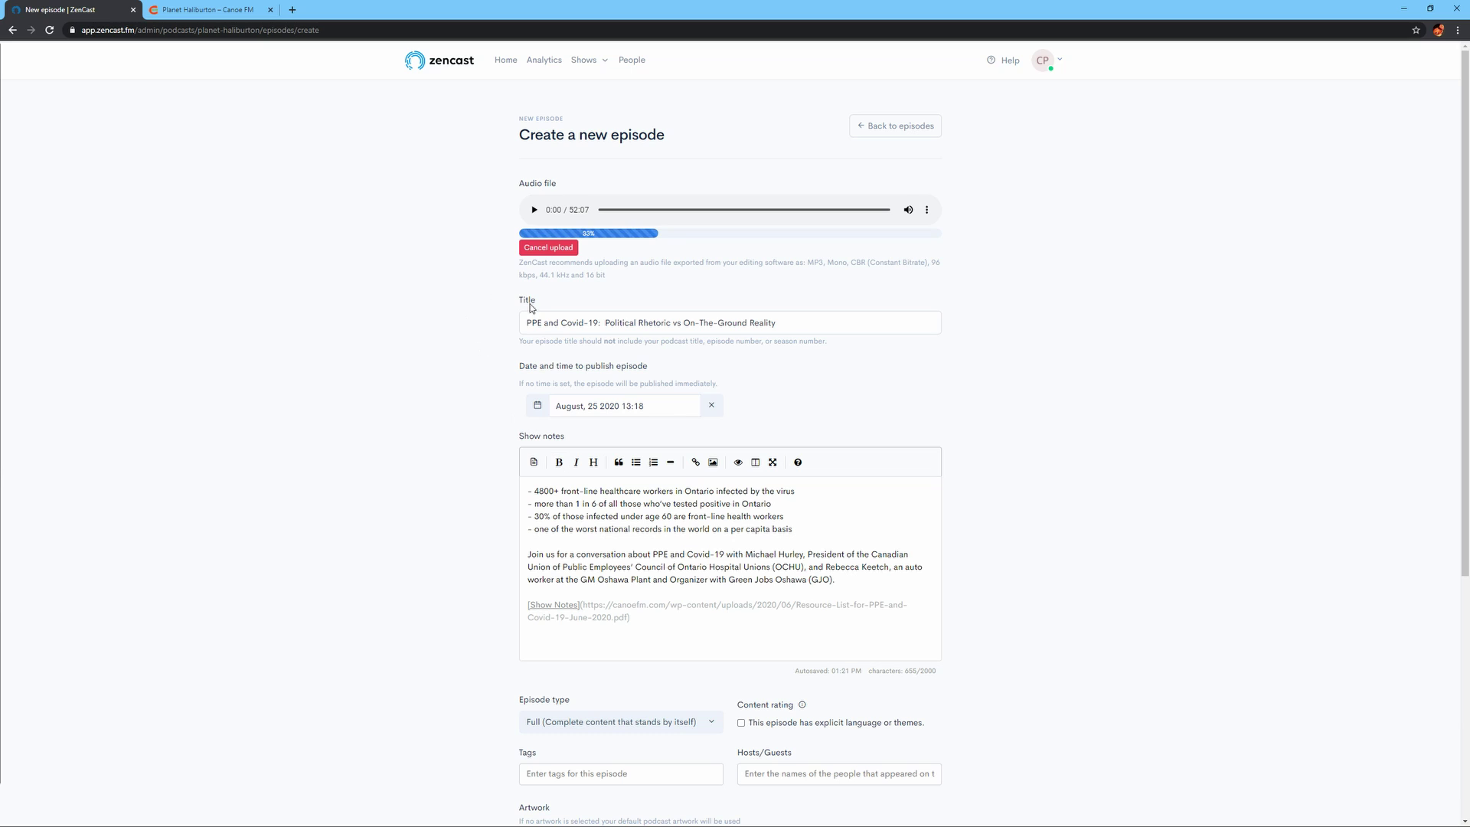
left_click(196, 9)
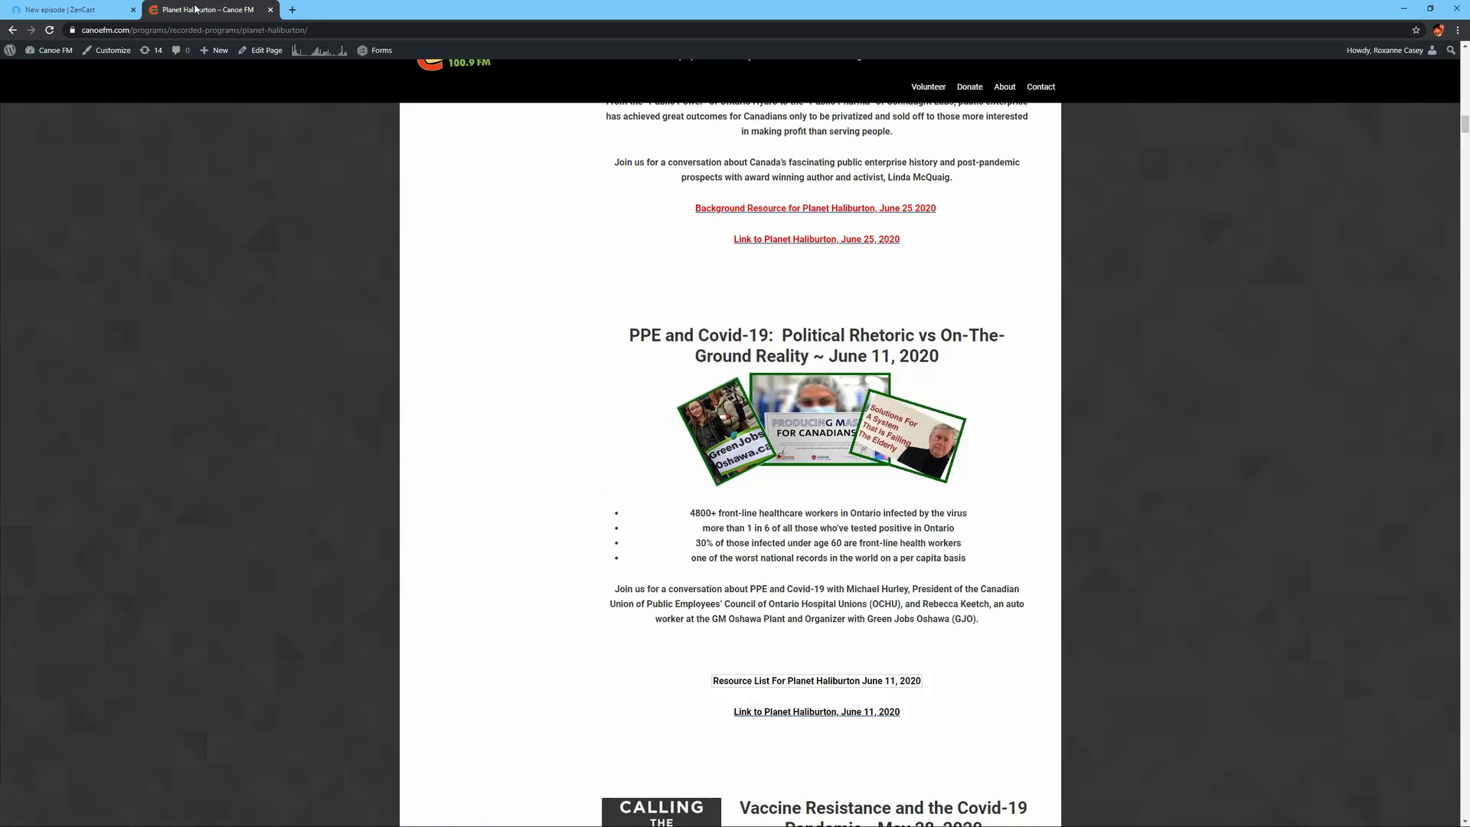
left_click(69, 10)
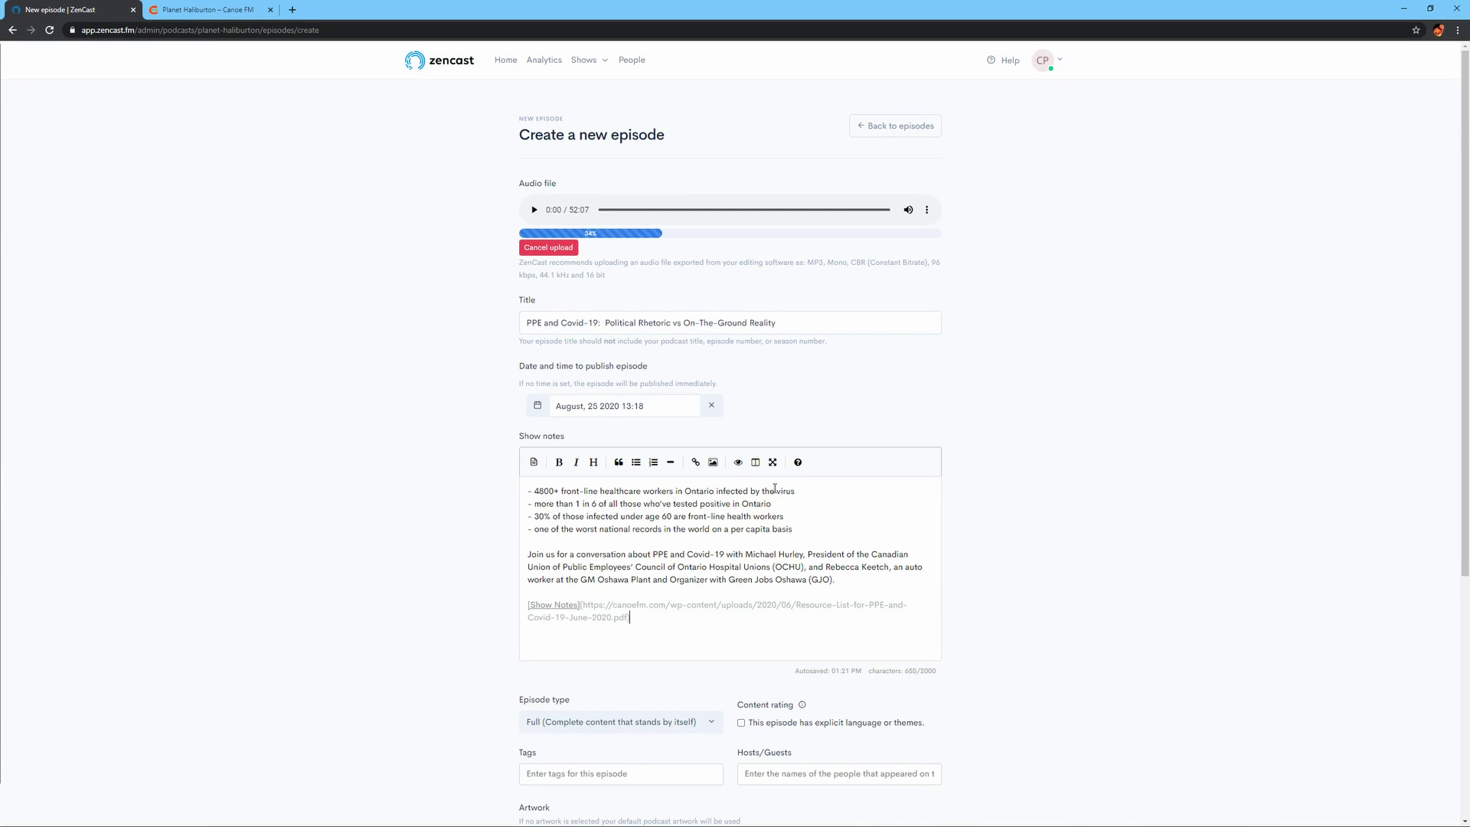
left_click(196, 9)
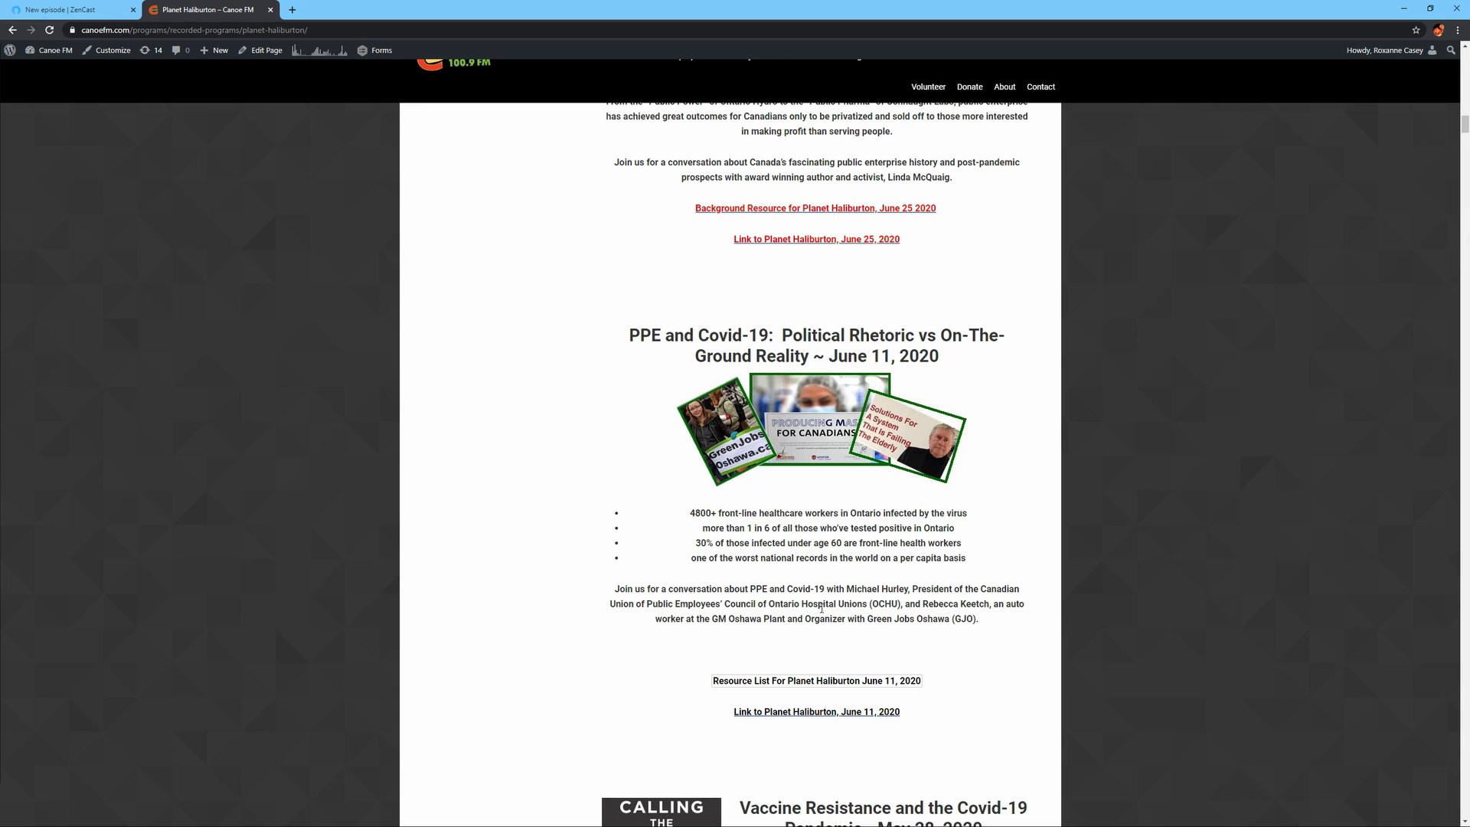
left_click(92, 9)
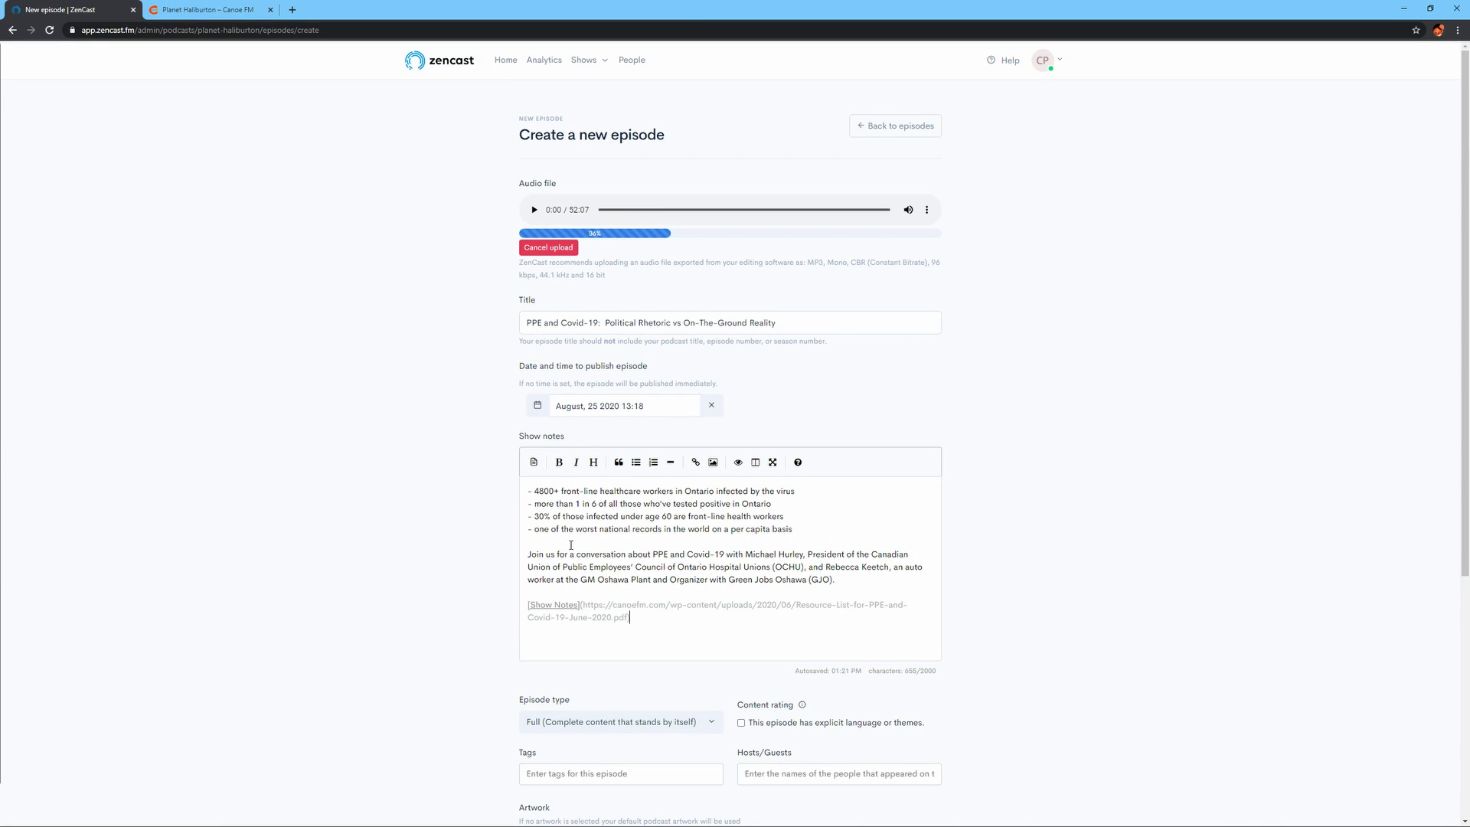
left_click(202, 9)
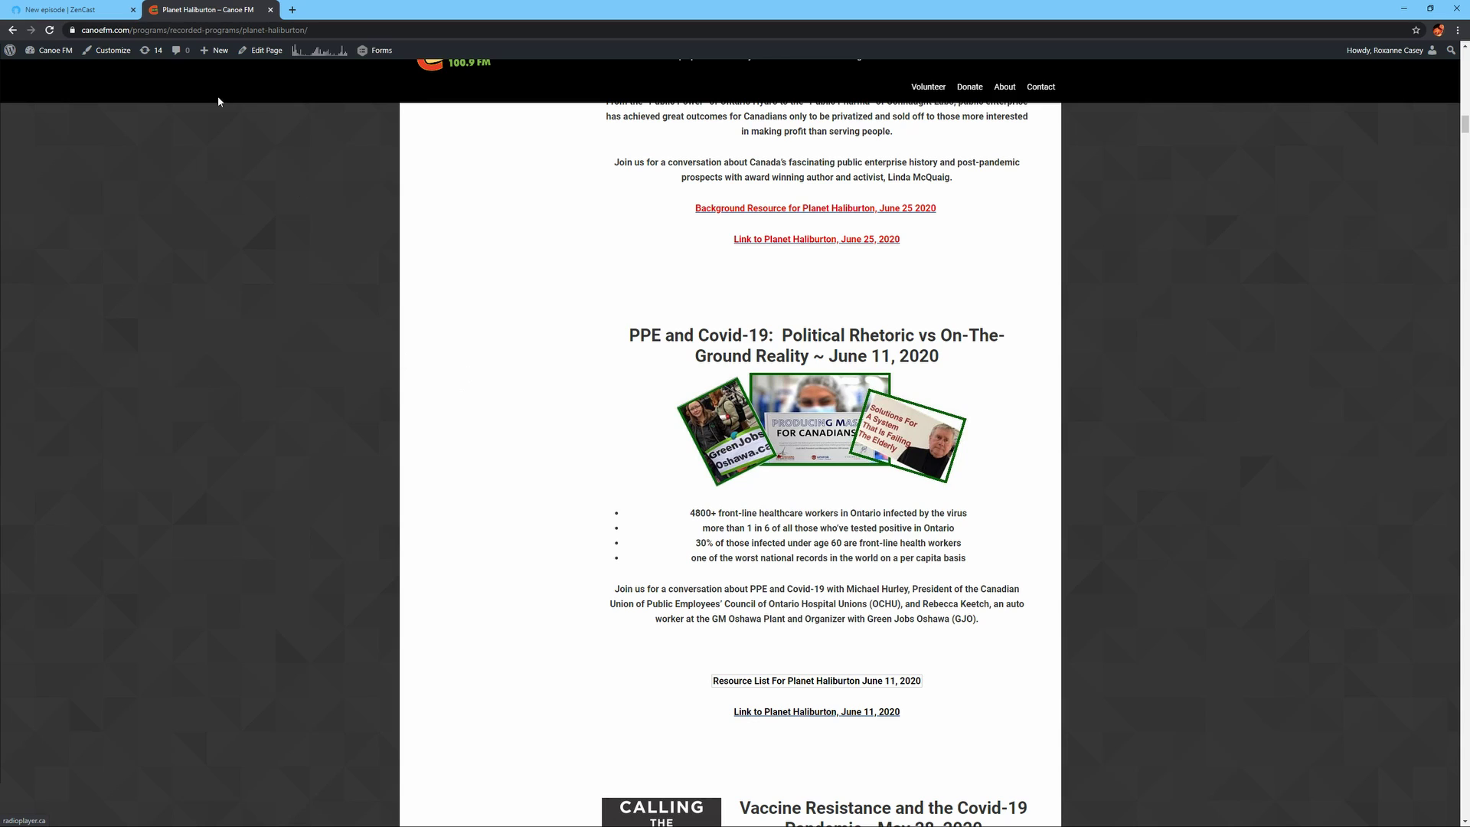
left_click(111, 9)
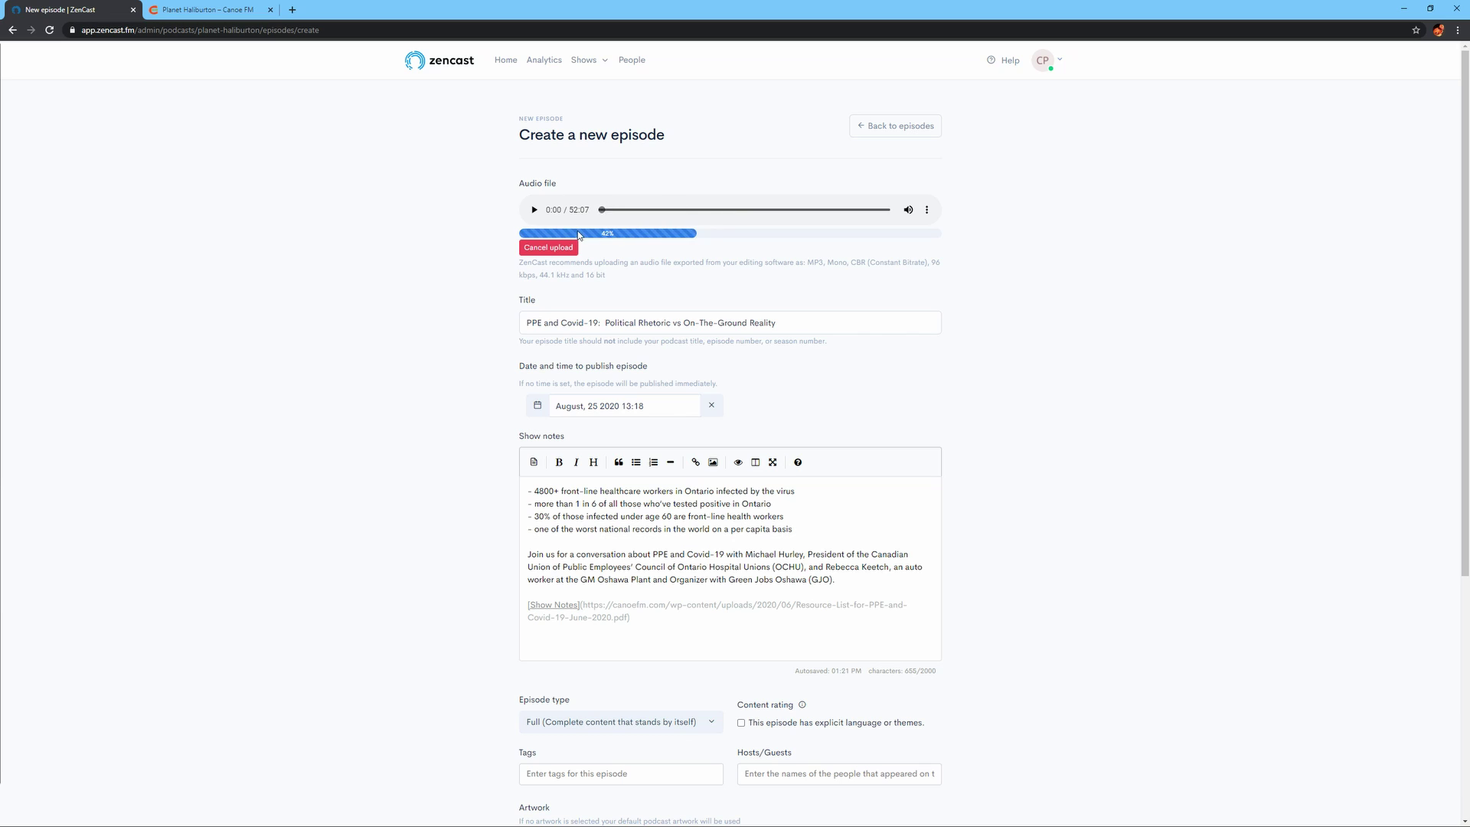
- Add the show's host and the two guests named in the show notes to the episode's Hosts/Guests from the existing people
scroll(420, 269, "down", 5)
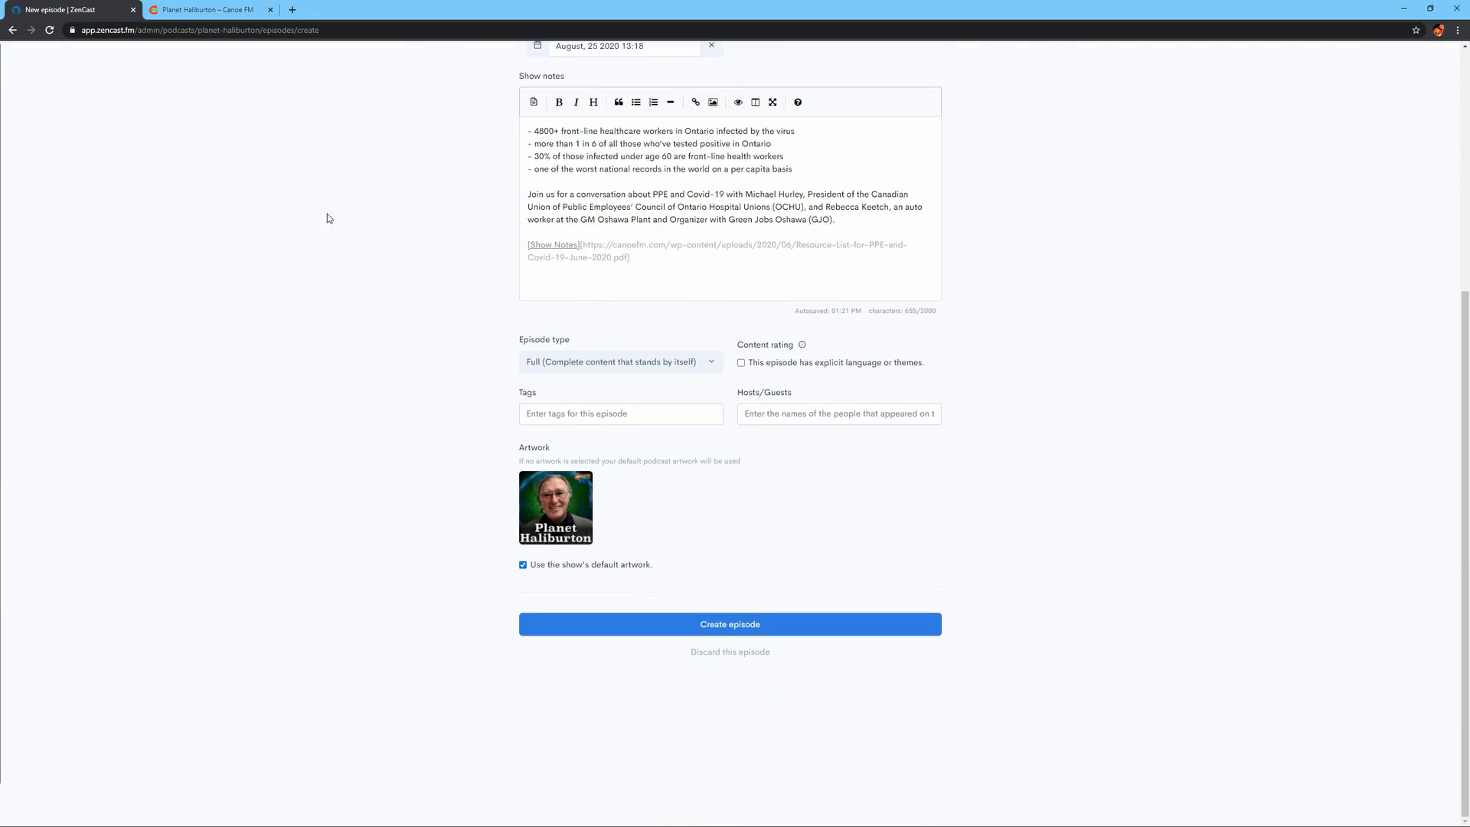
scroll(351, 217, "up", 1)
left_click(760, 473)
type("terr")
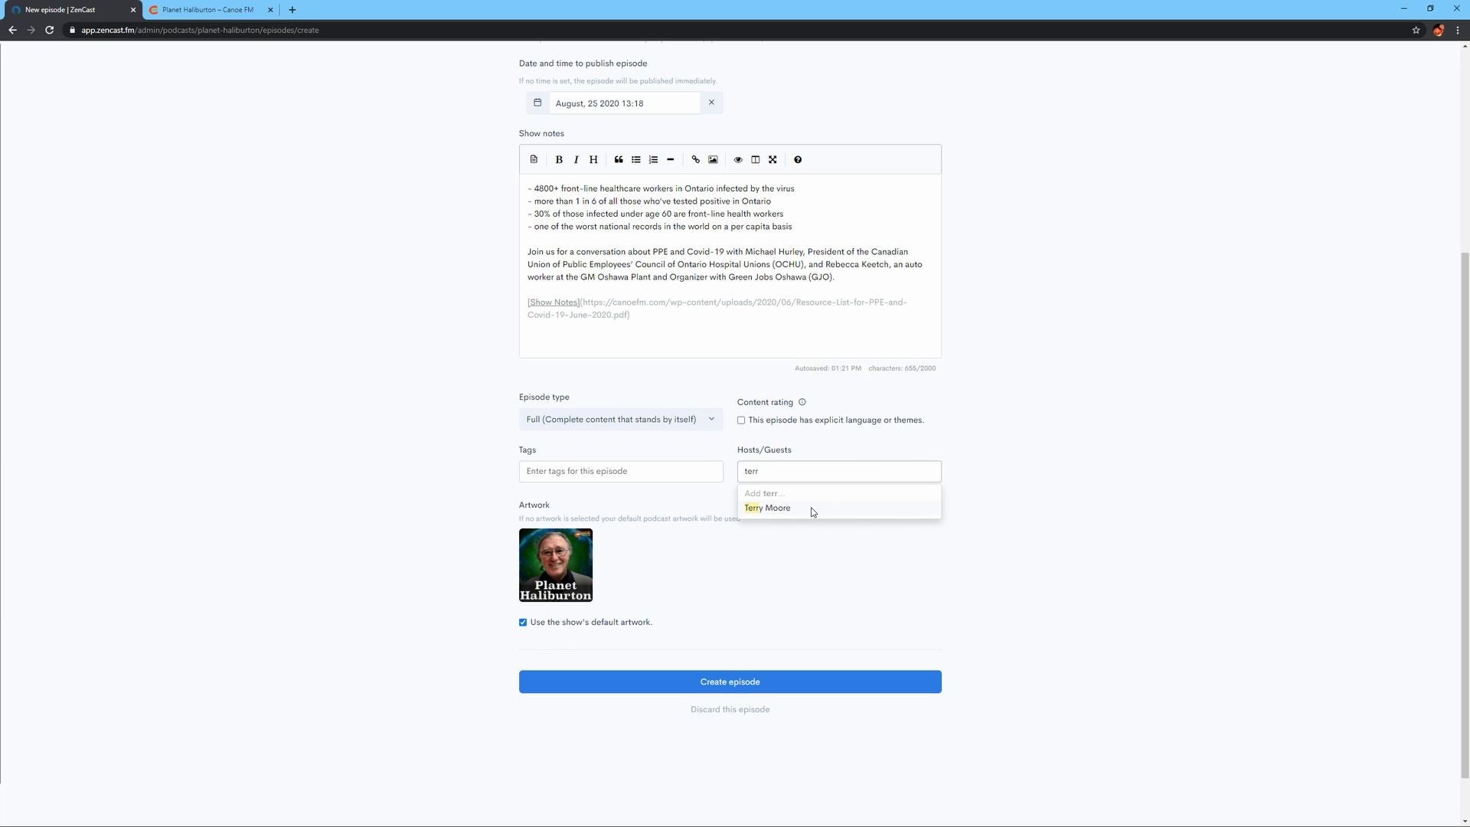
left_click(813, 511)
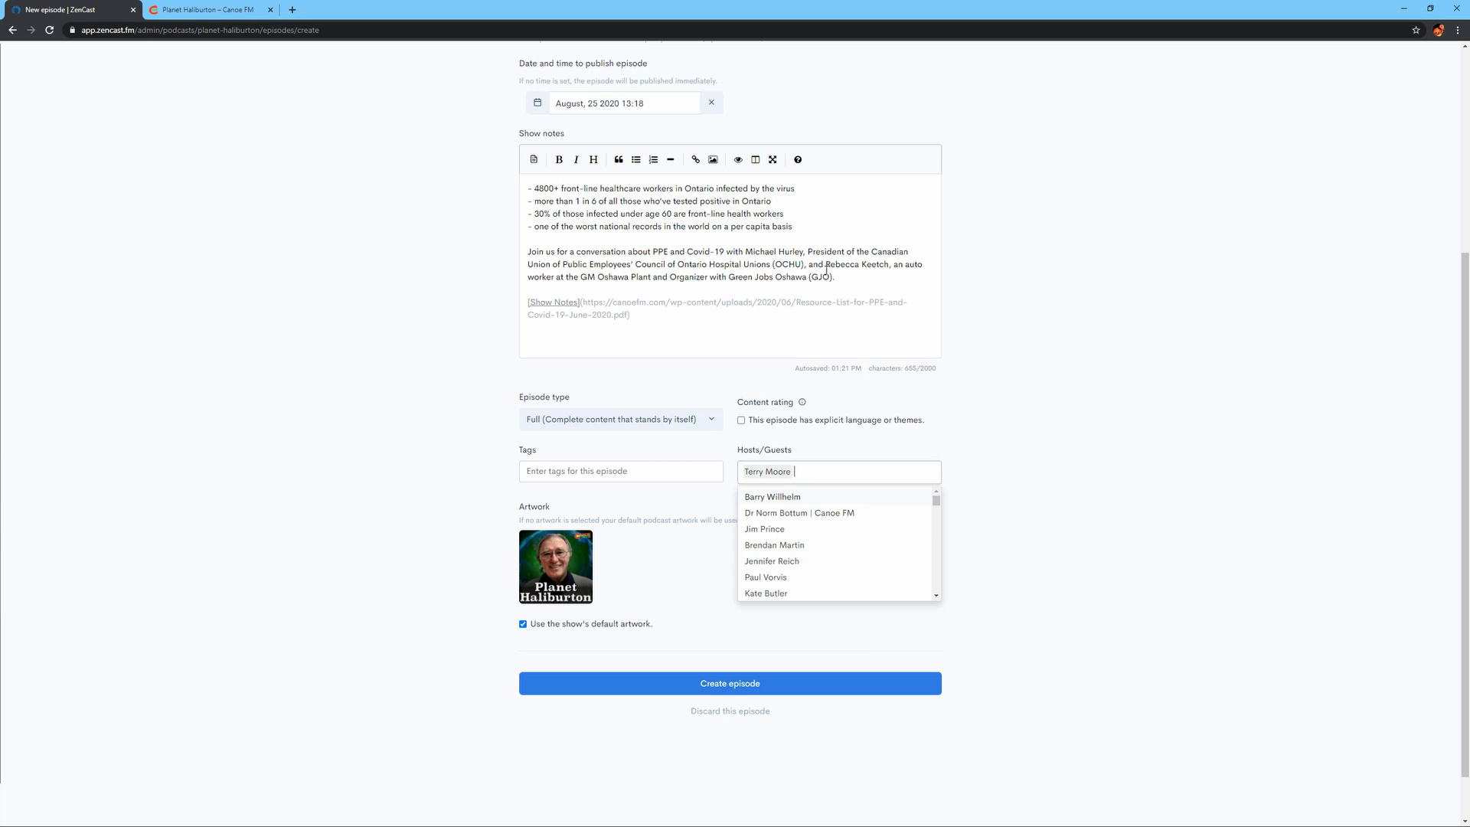
type("mich")
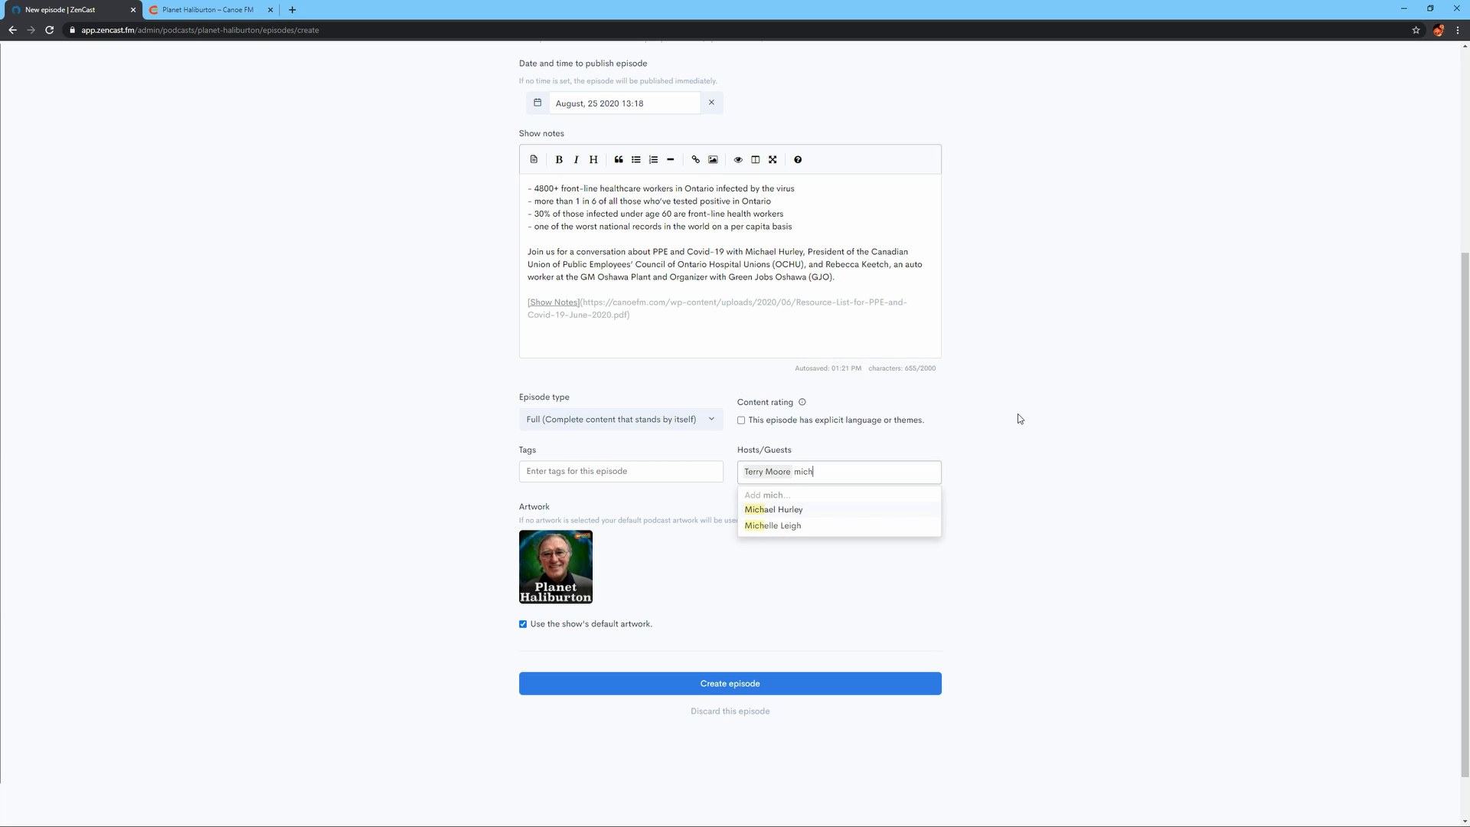
left_click(794, 508)
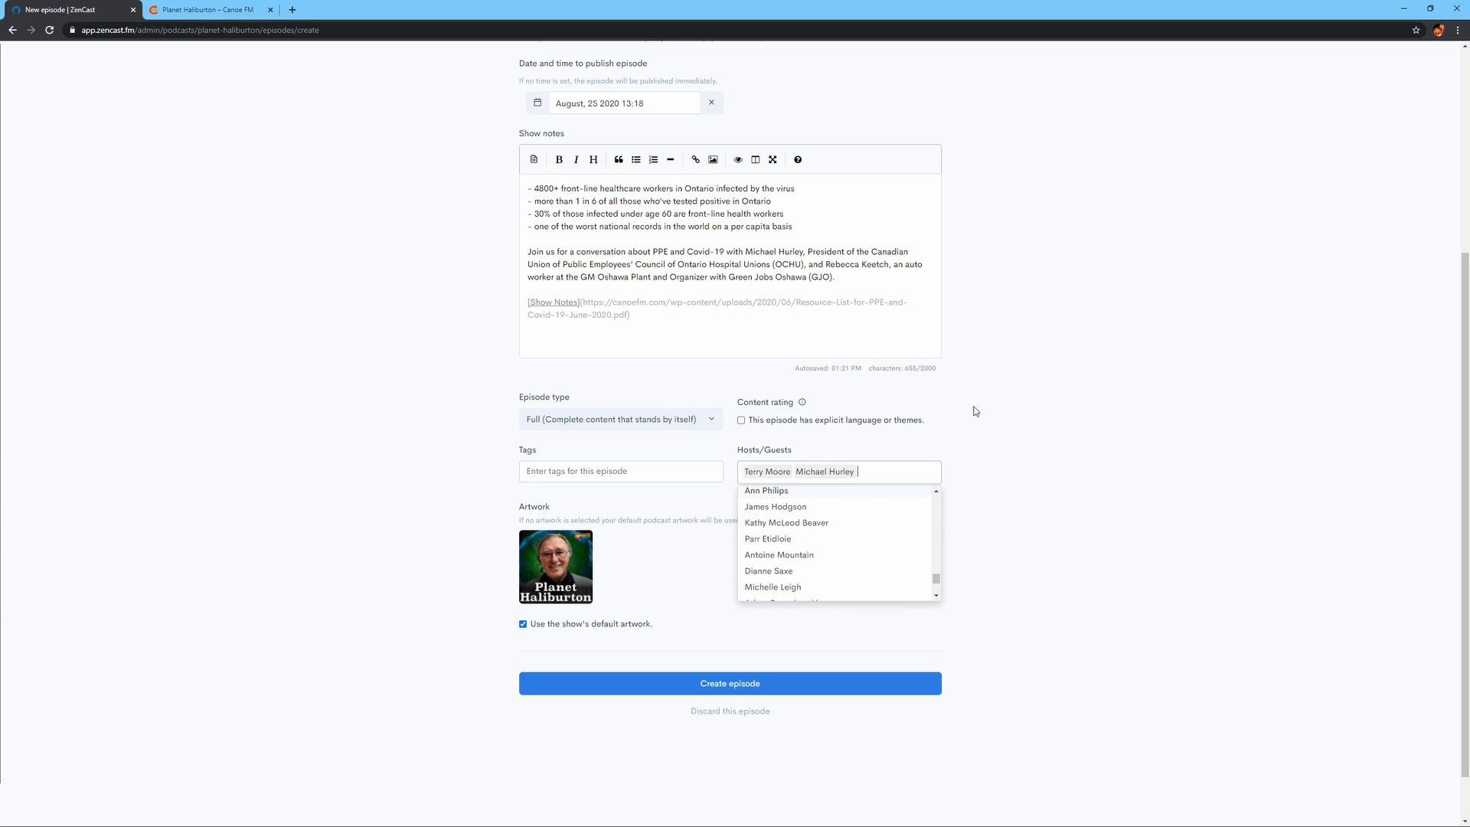
type("rebe")
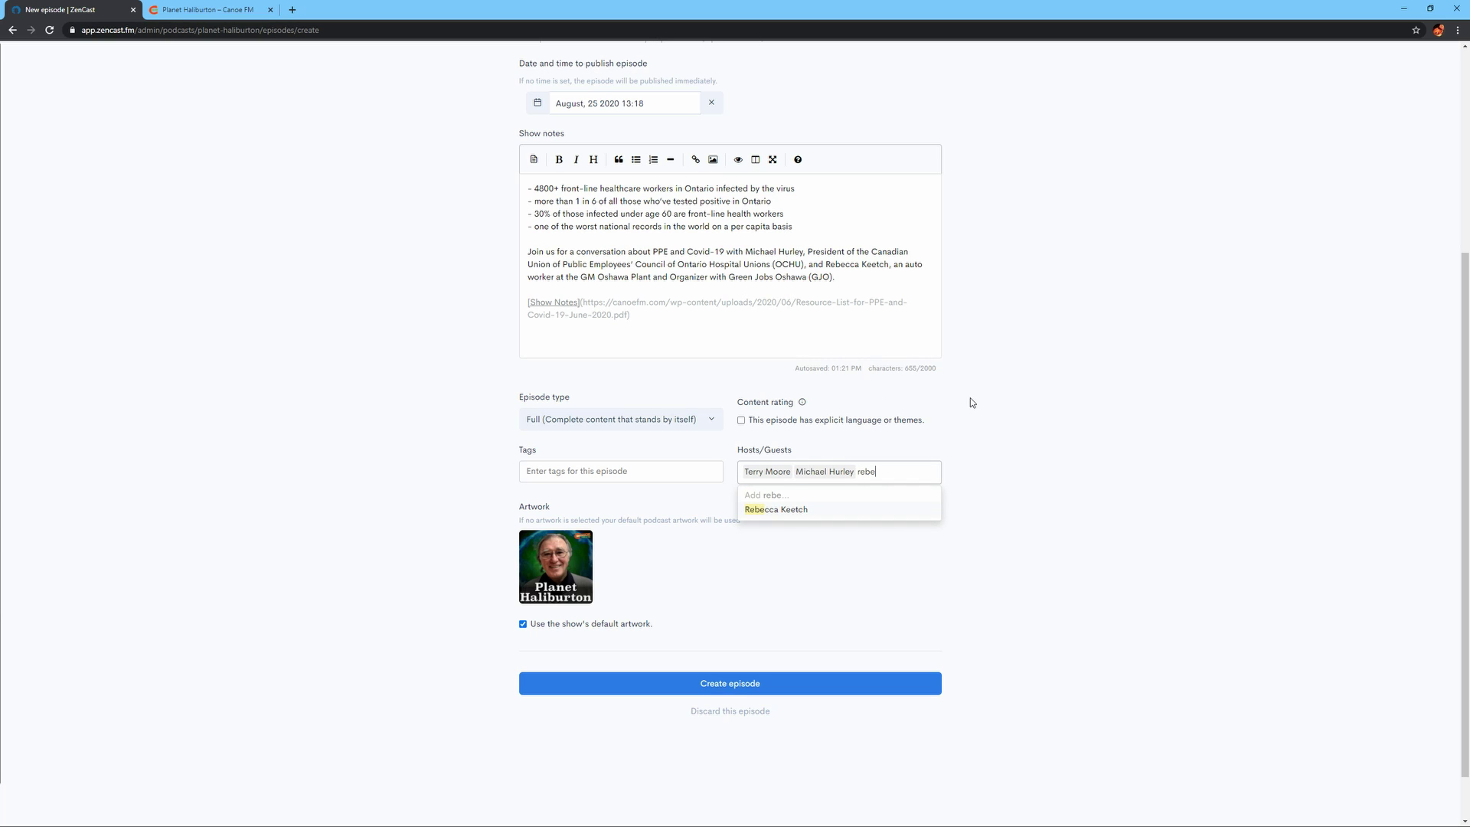
left_click(833, 510)
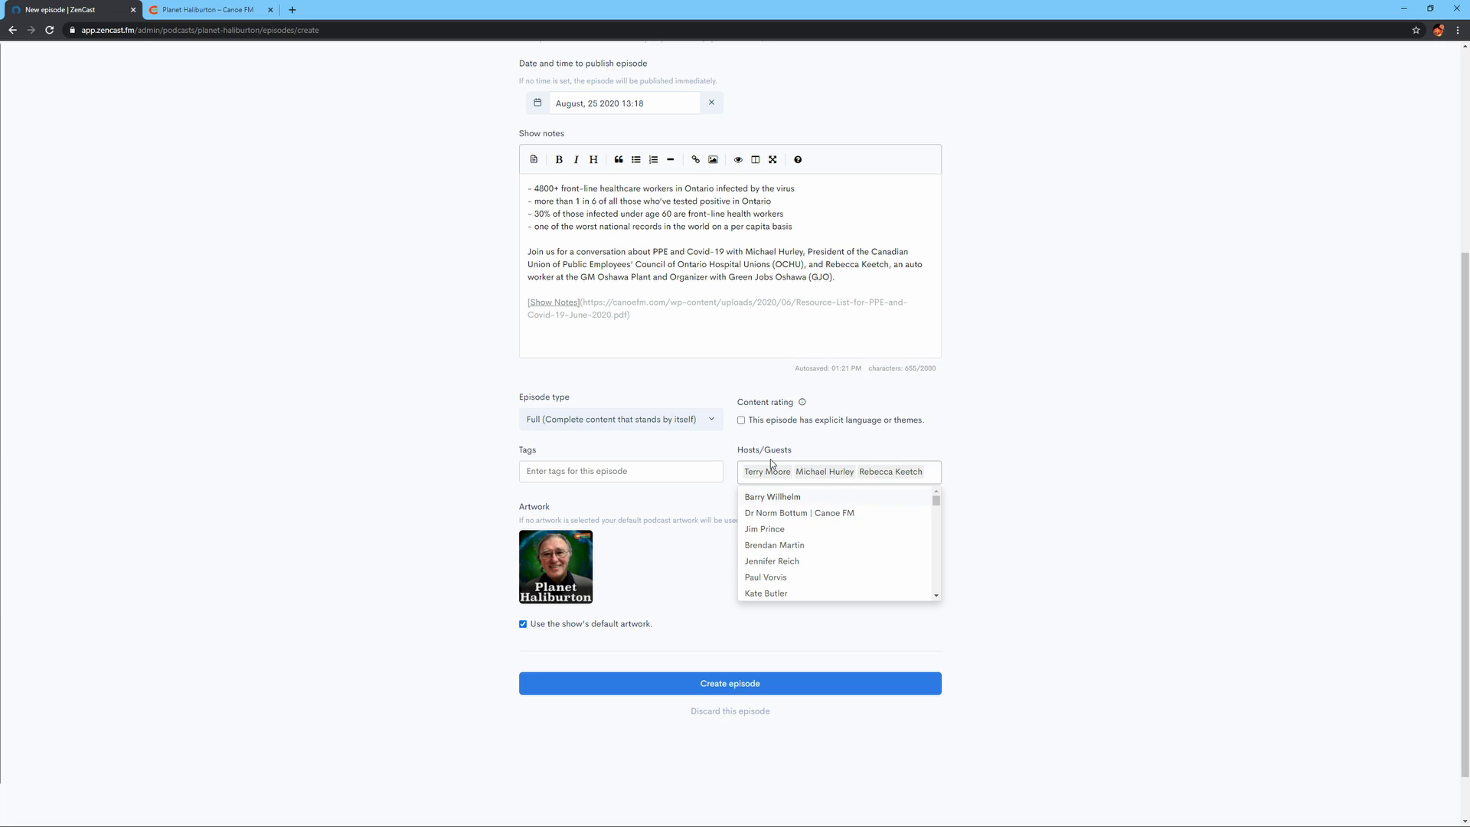
left_click(1025, 407)
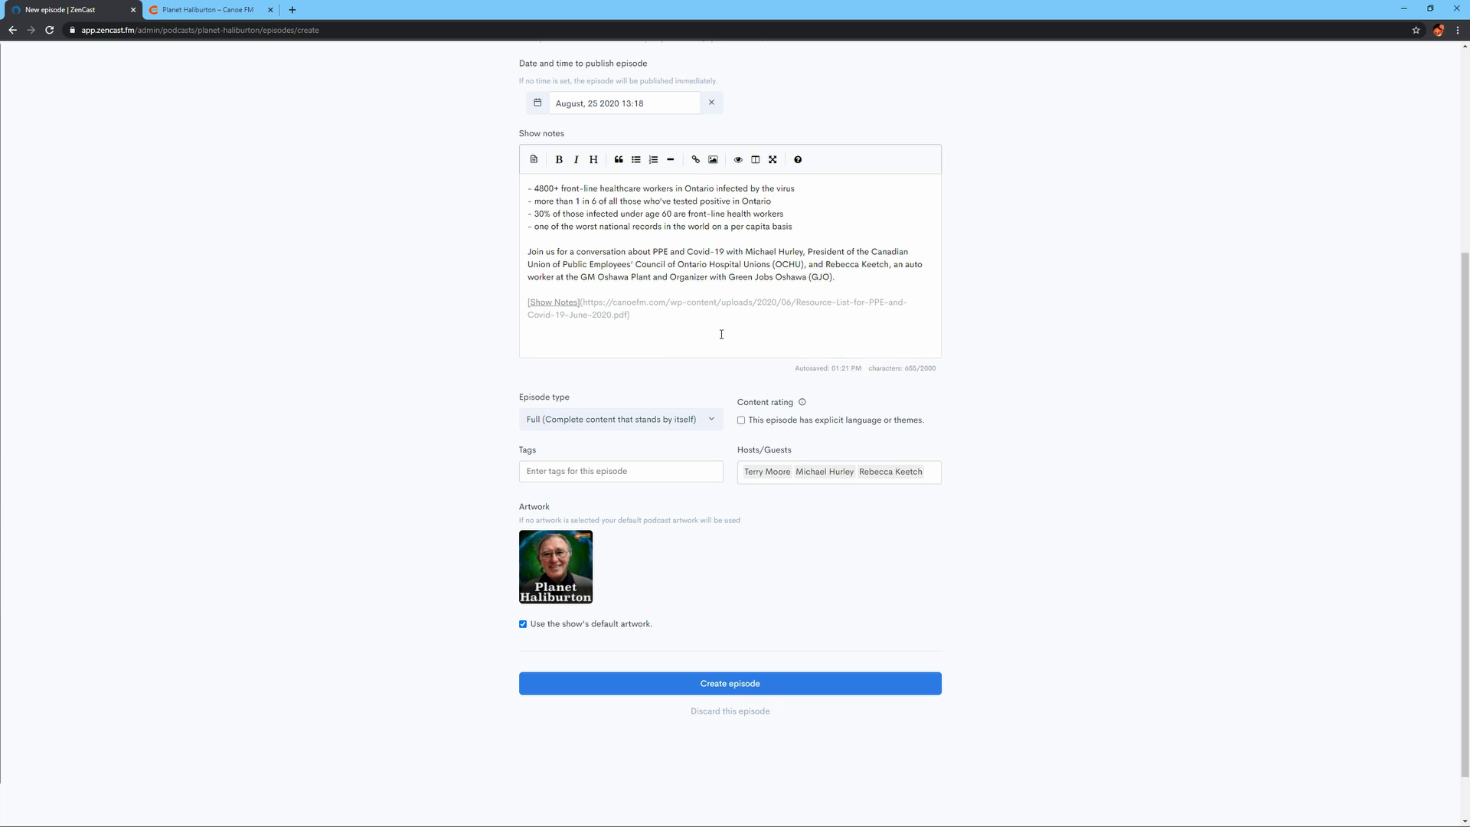
- Tag the episode with the existing tag PPE and a new tag "Union of Public Employees Council of Ontario"
left_click(573, 470)
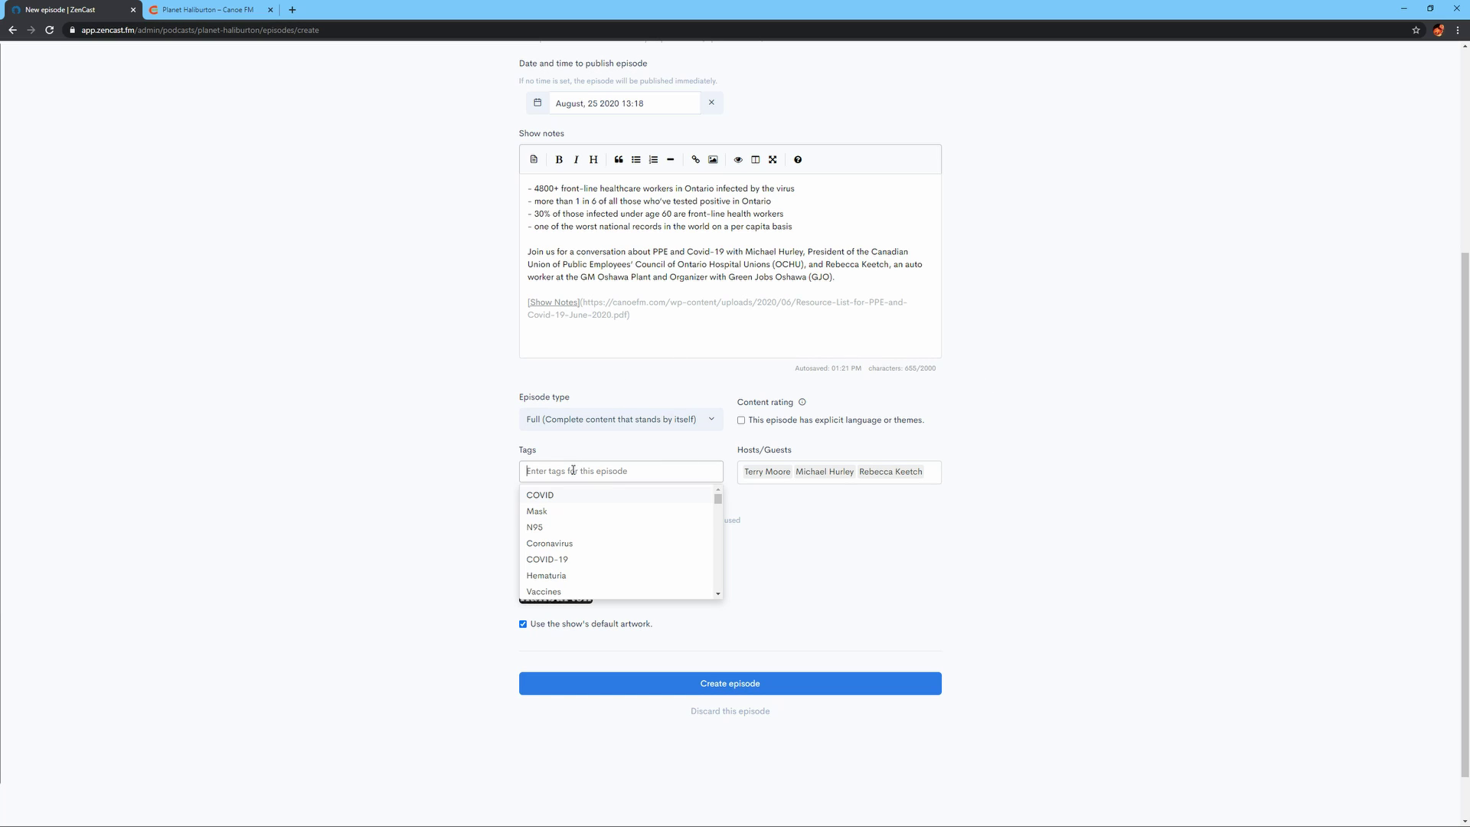
type("p")
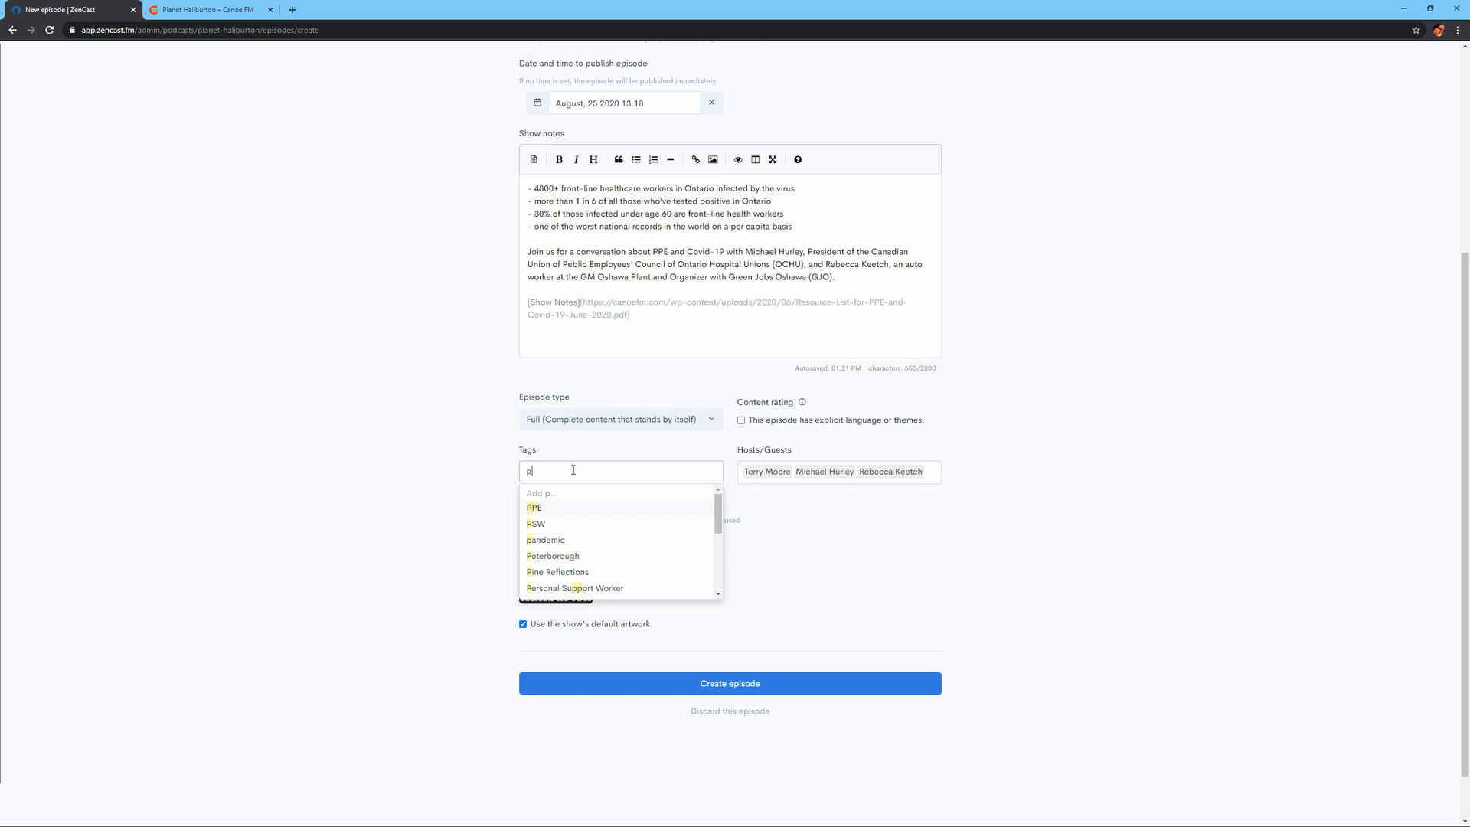
left_click(577, 505)
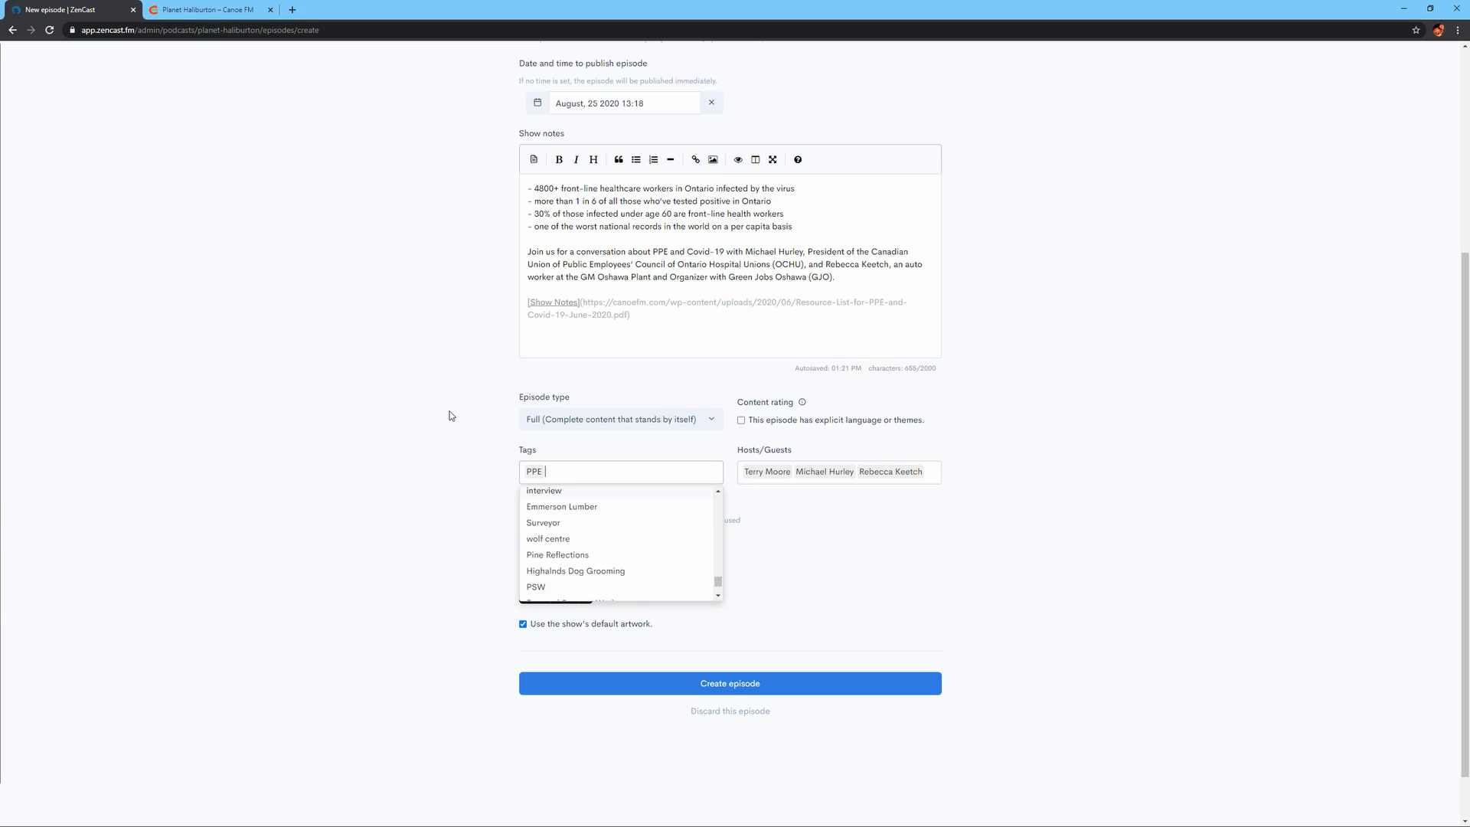
type("Unio")
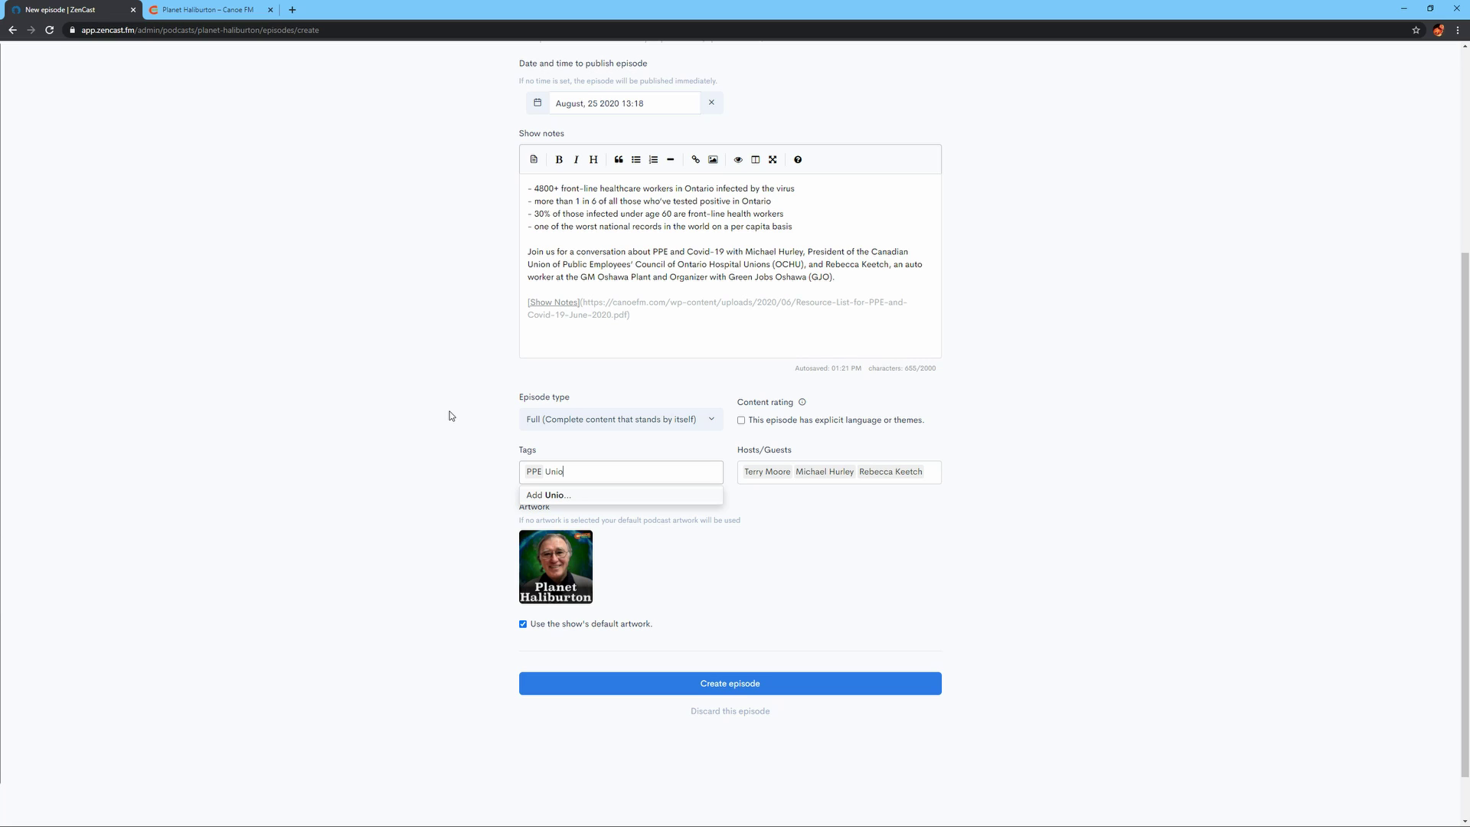
type("n of Public Employees Council of Ontario")
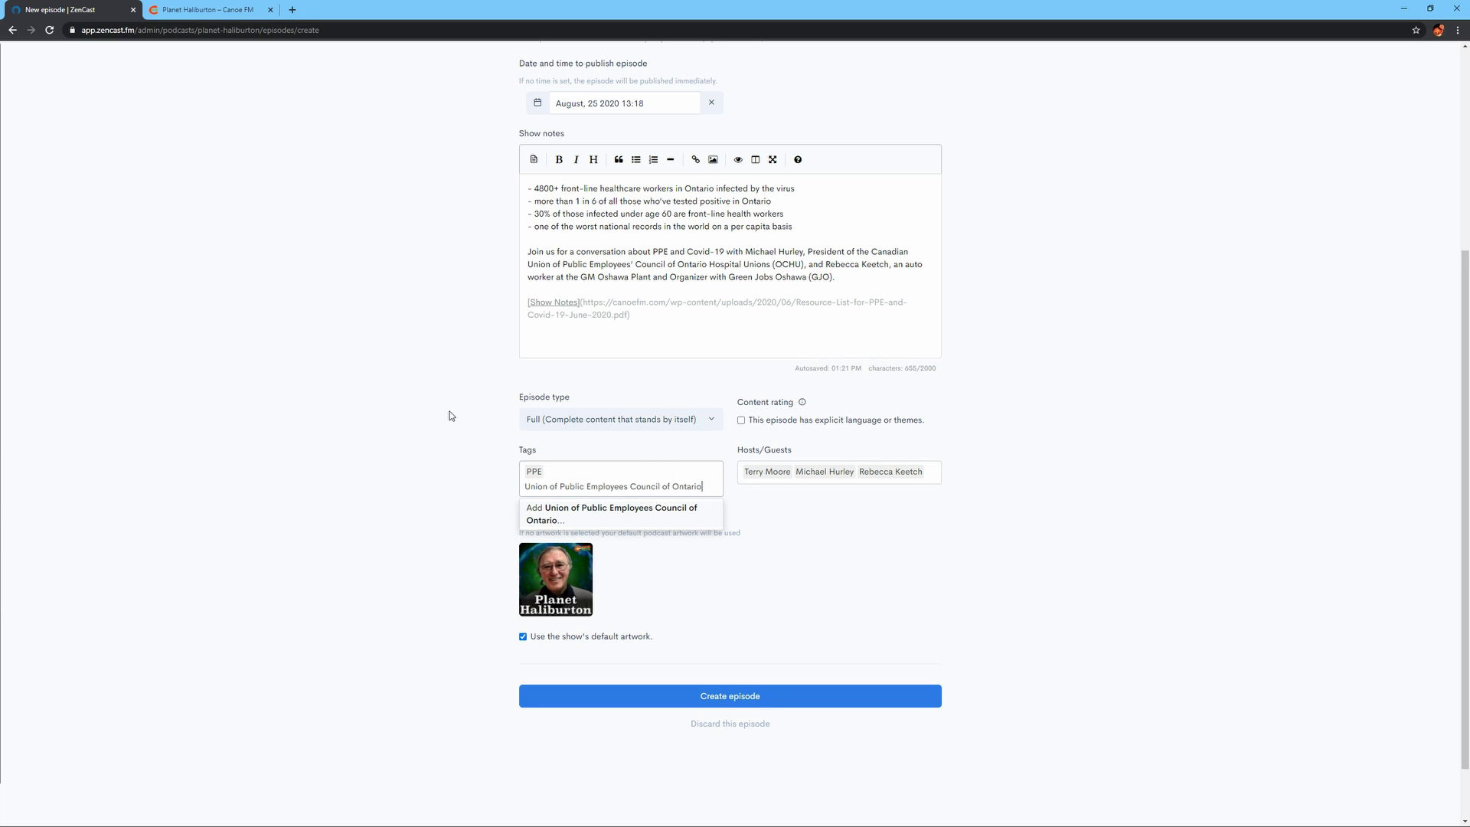
key("Return")
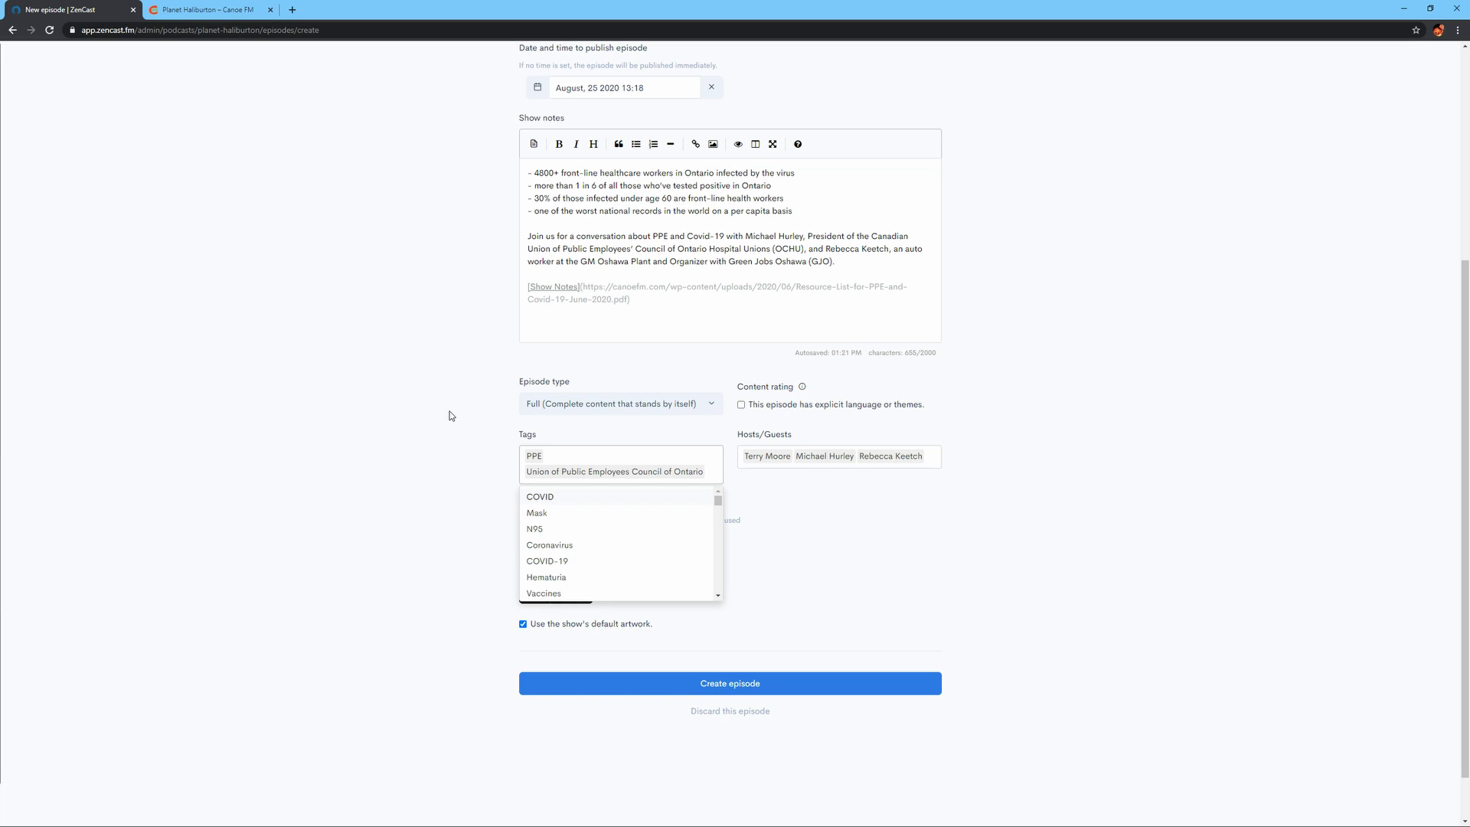
- Try entering the tag OCHU, then discard it and clear all of the episode's tags
type("OCHU")
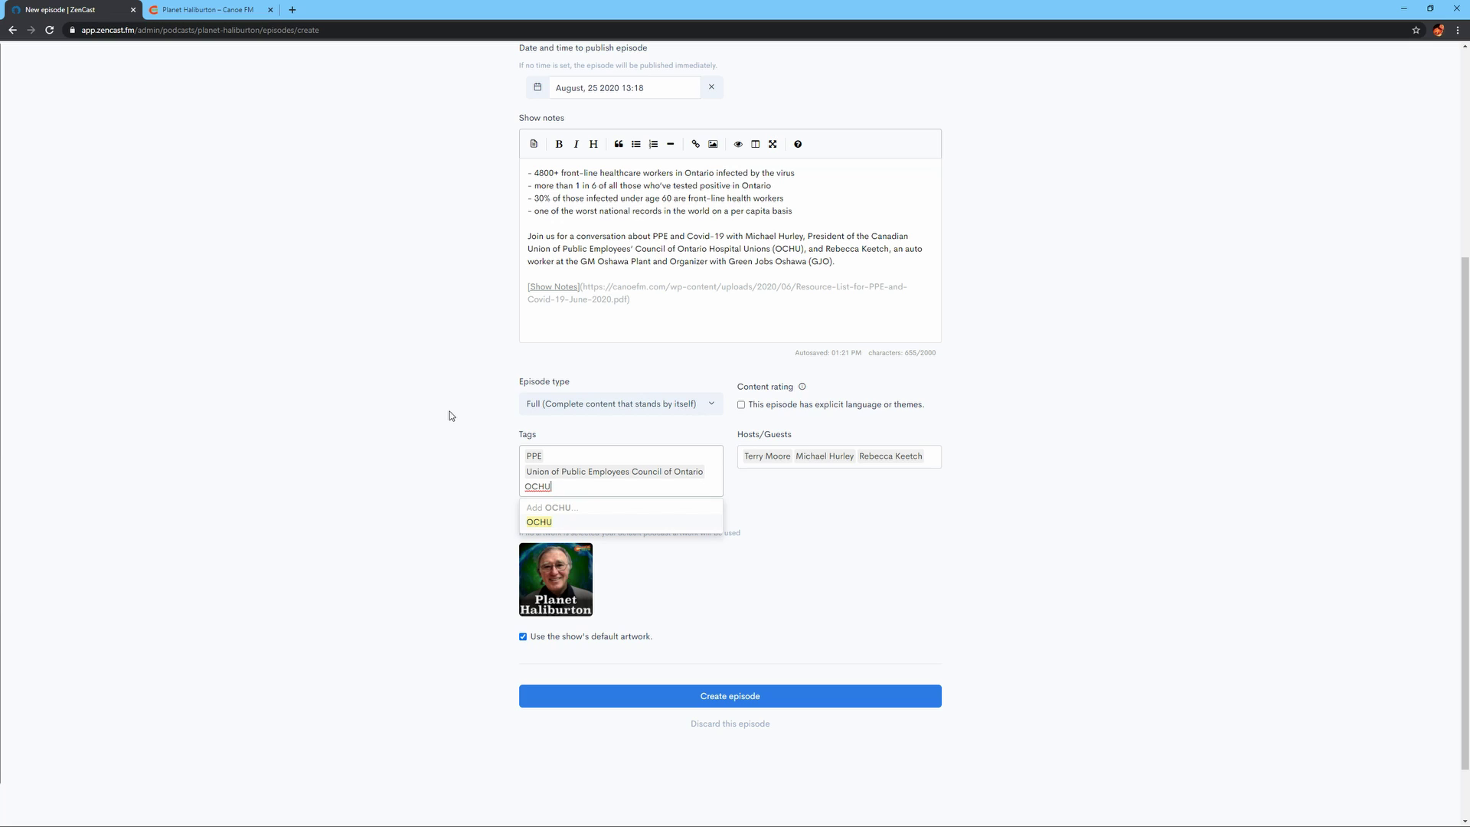
key("BackSpace")
key("BackSpace")
key("BackSpace")
key("BackSpace")
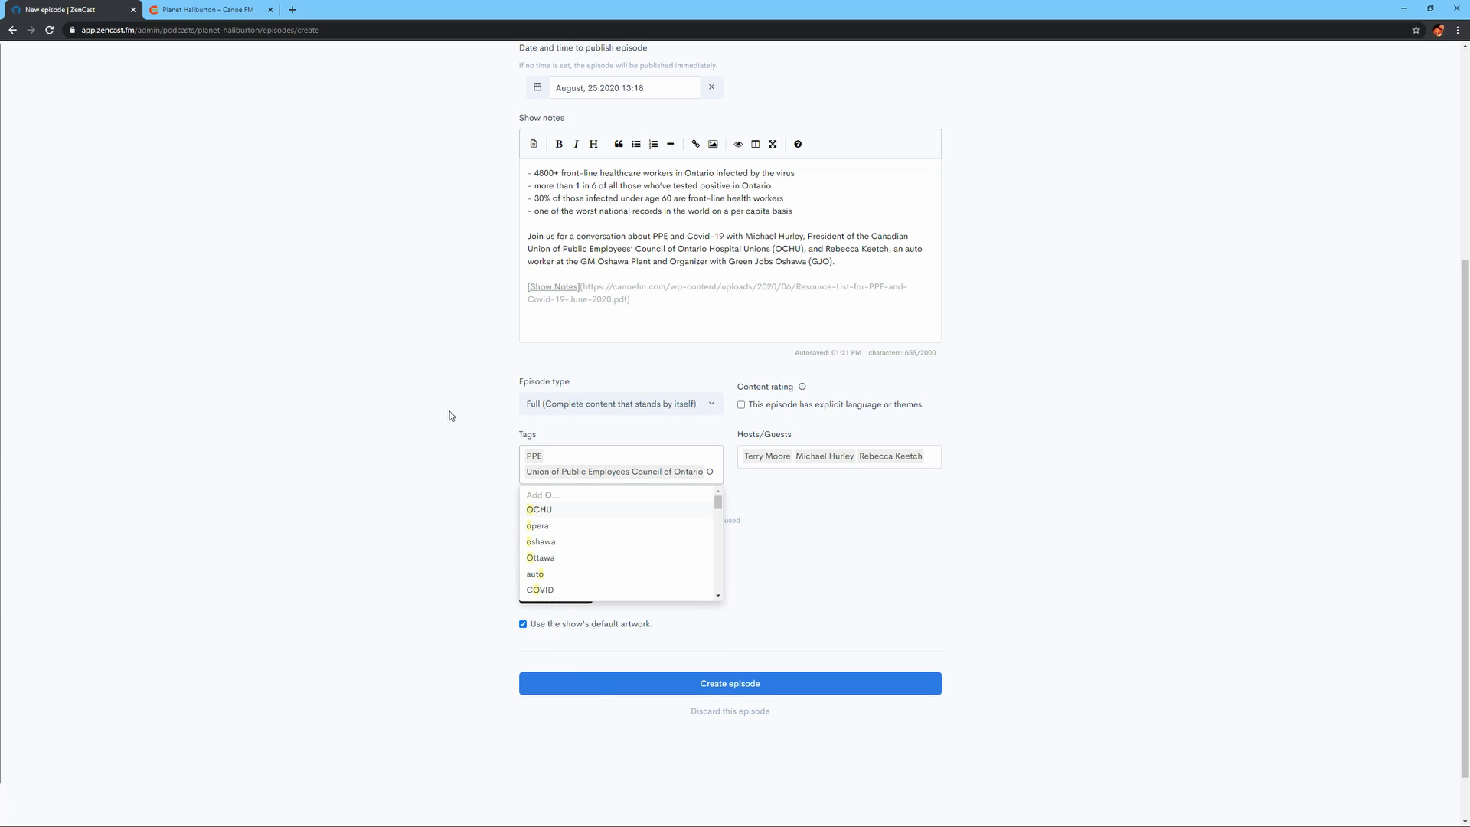
key("BackSpace")
left_click(438, 392)
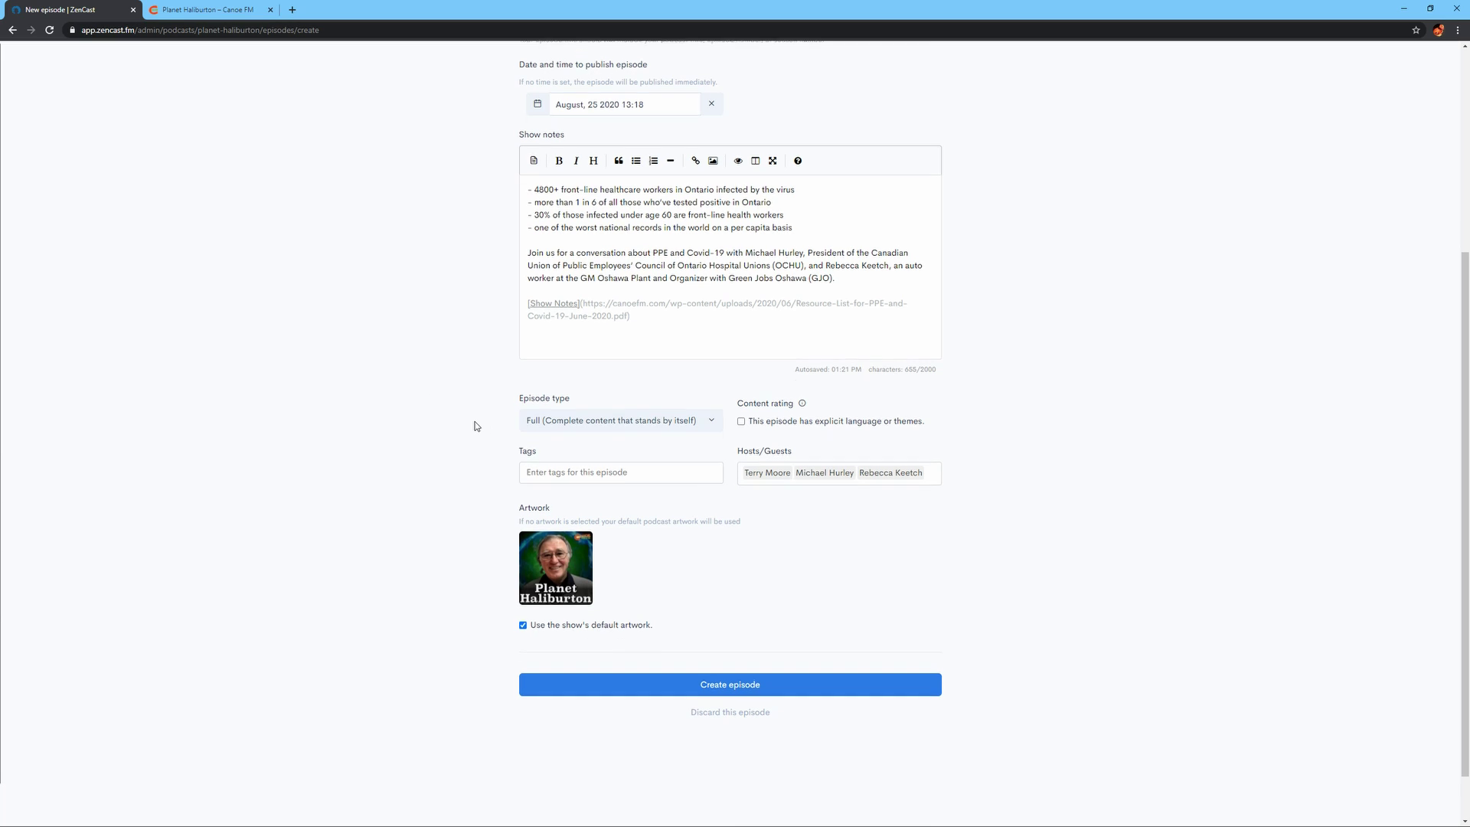
scroll(475, 426, "up", 5)
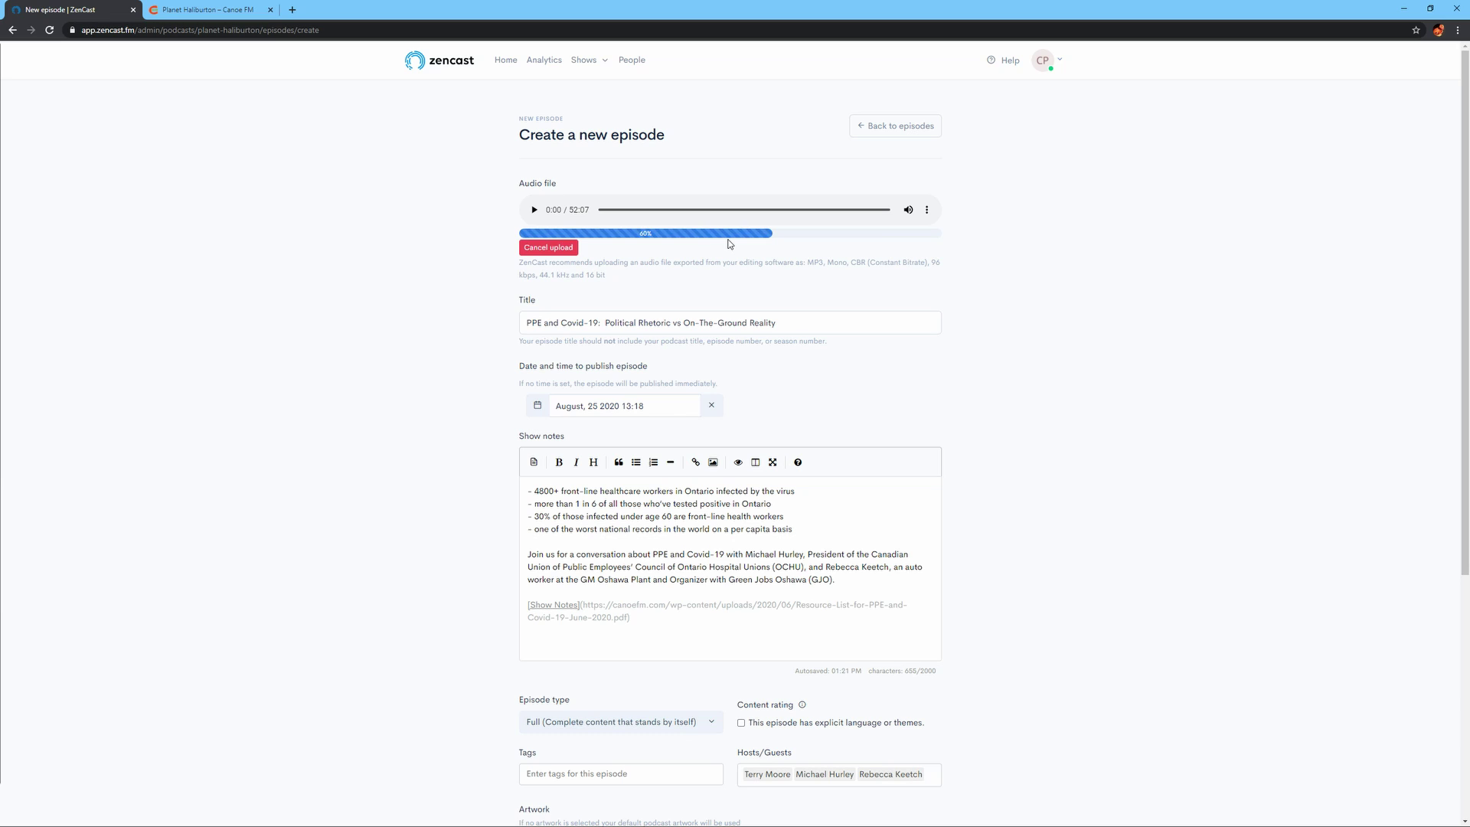
scroll(1099, 363, "down", 5)
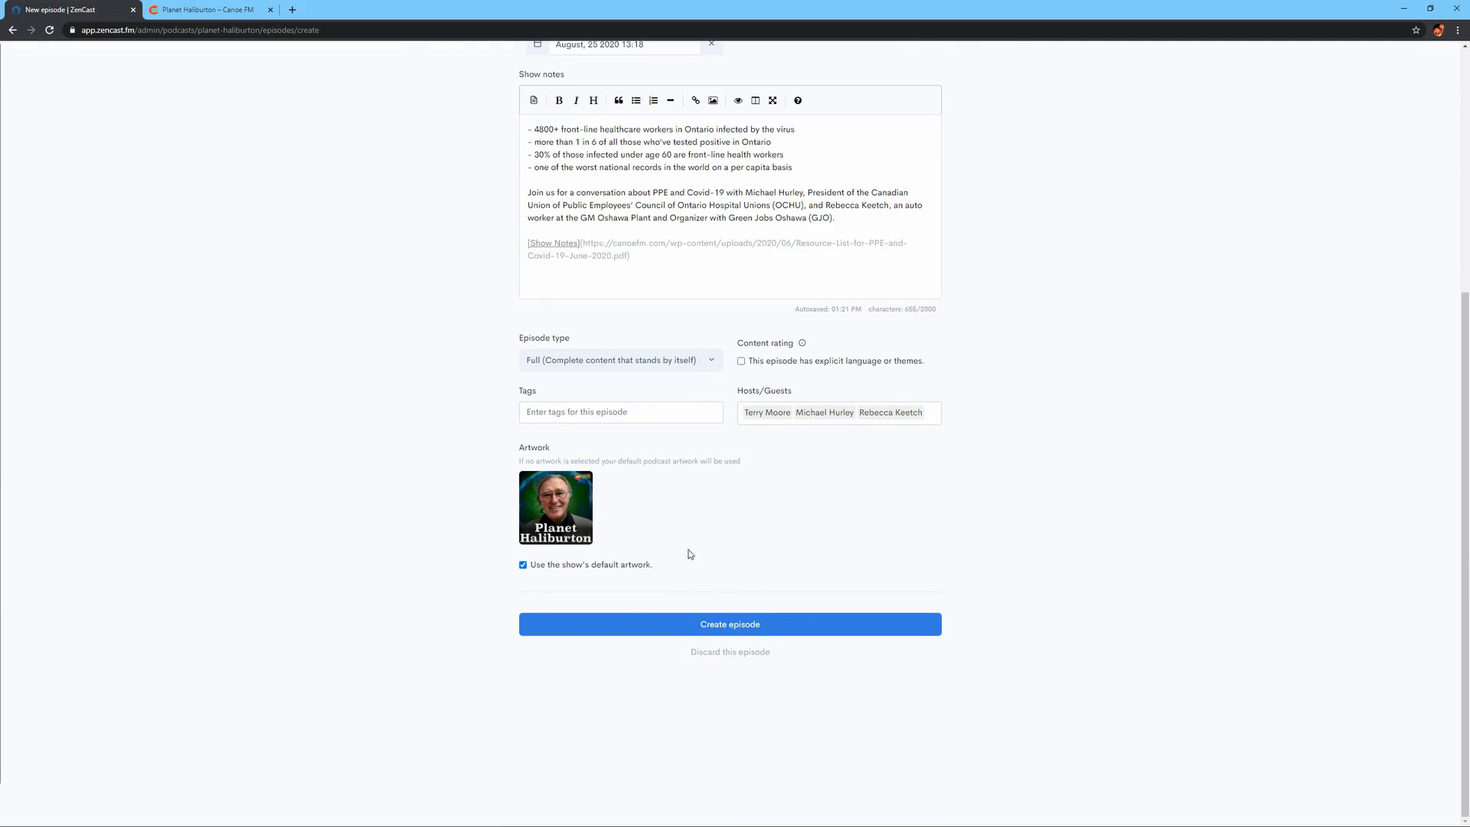